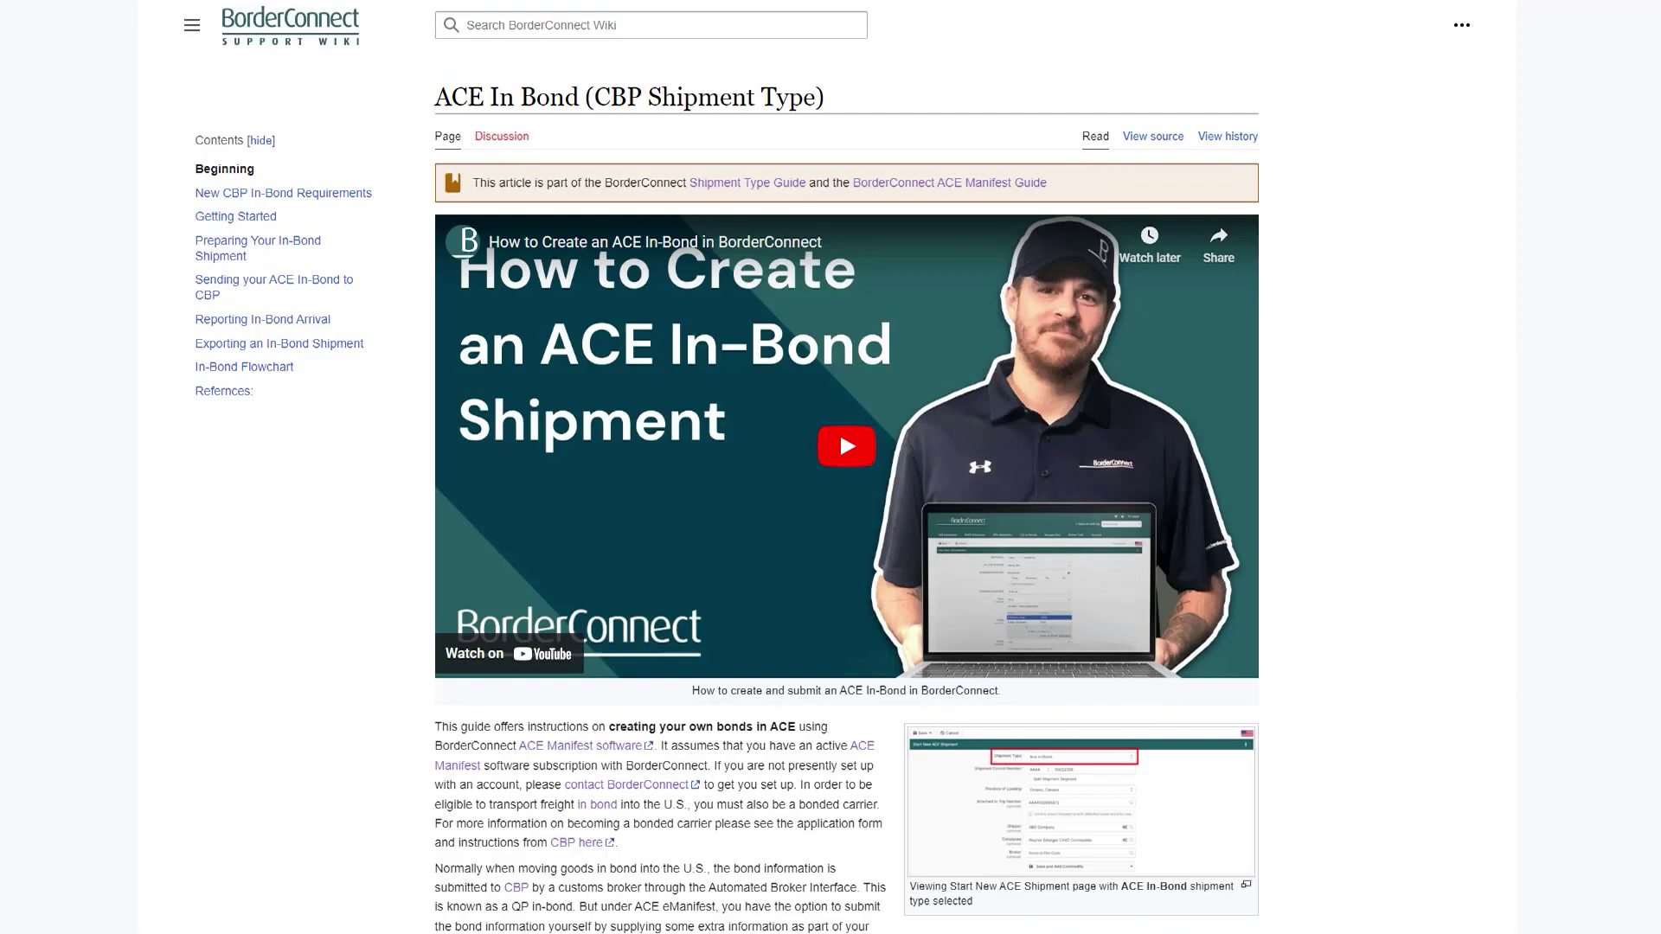
Scroll down the ACE In Bond wiki guide past the introductory video
{"action": "scroll", "coordinate": [840, 429], "scroll_direction": "down", "scroll_amount": 6}
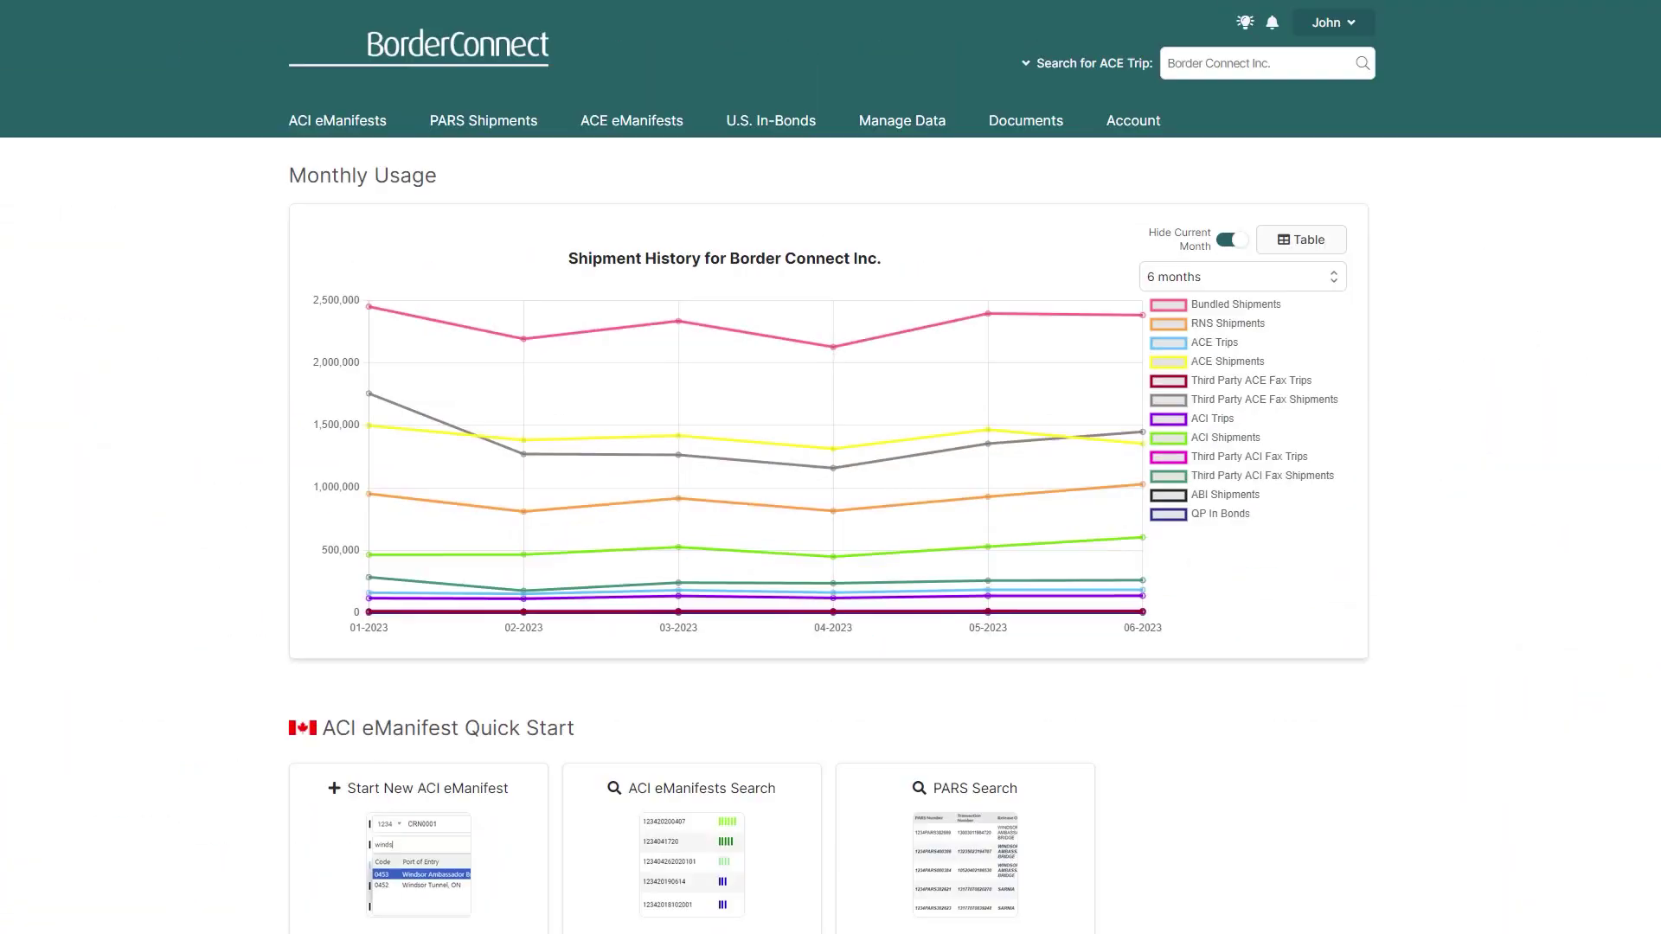
Start a new ACE eManifest for trip 20230718 and expand its Save dropdown
{"action": "left_click", "coordinate": [567, 160]}
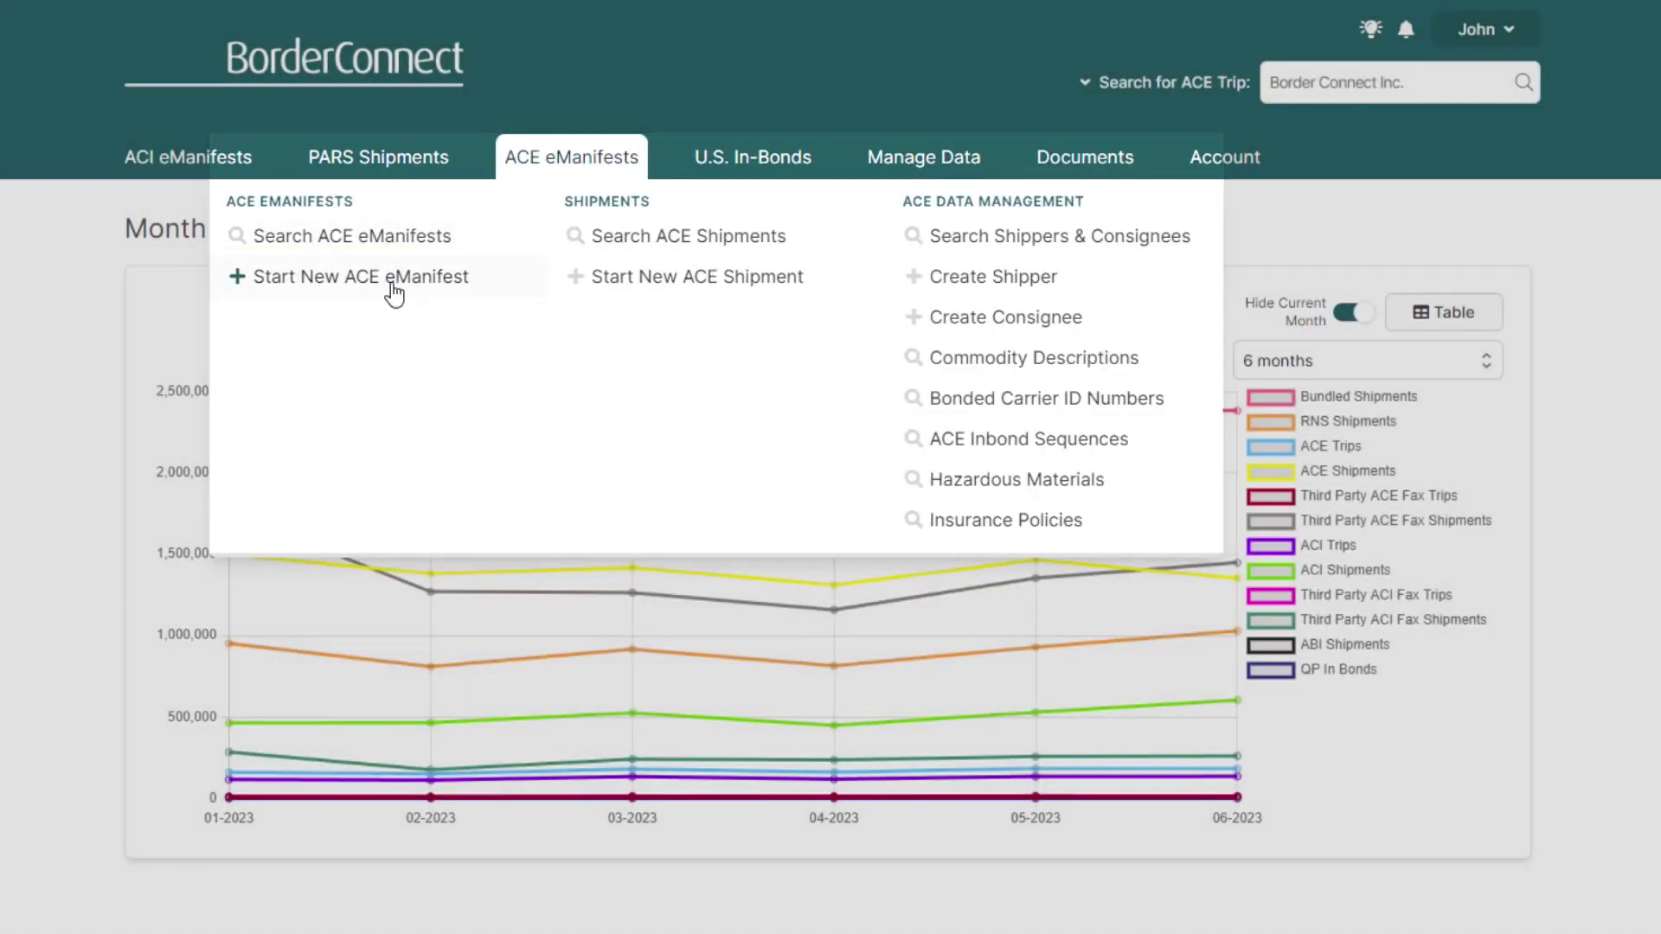
{"action": "left_click", "coordinate": [396, 285]}
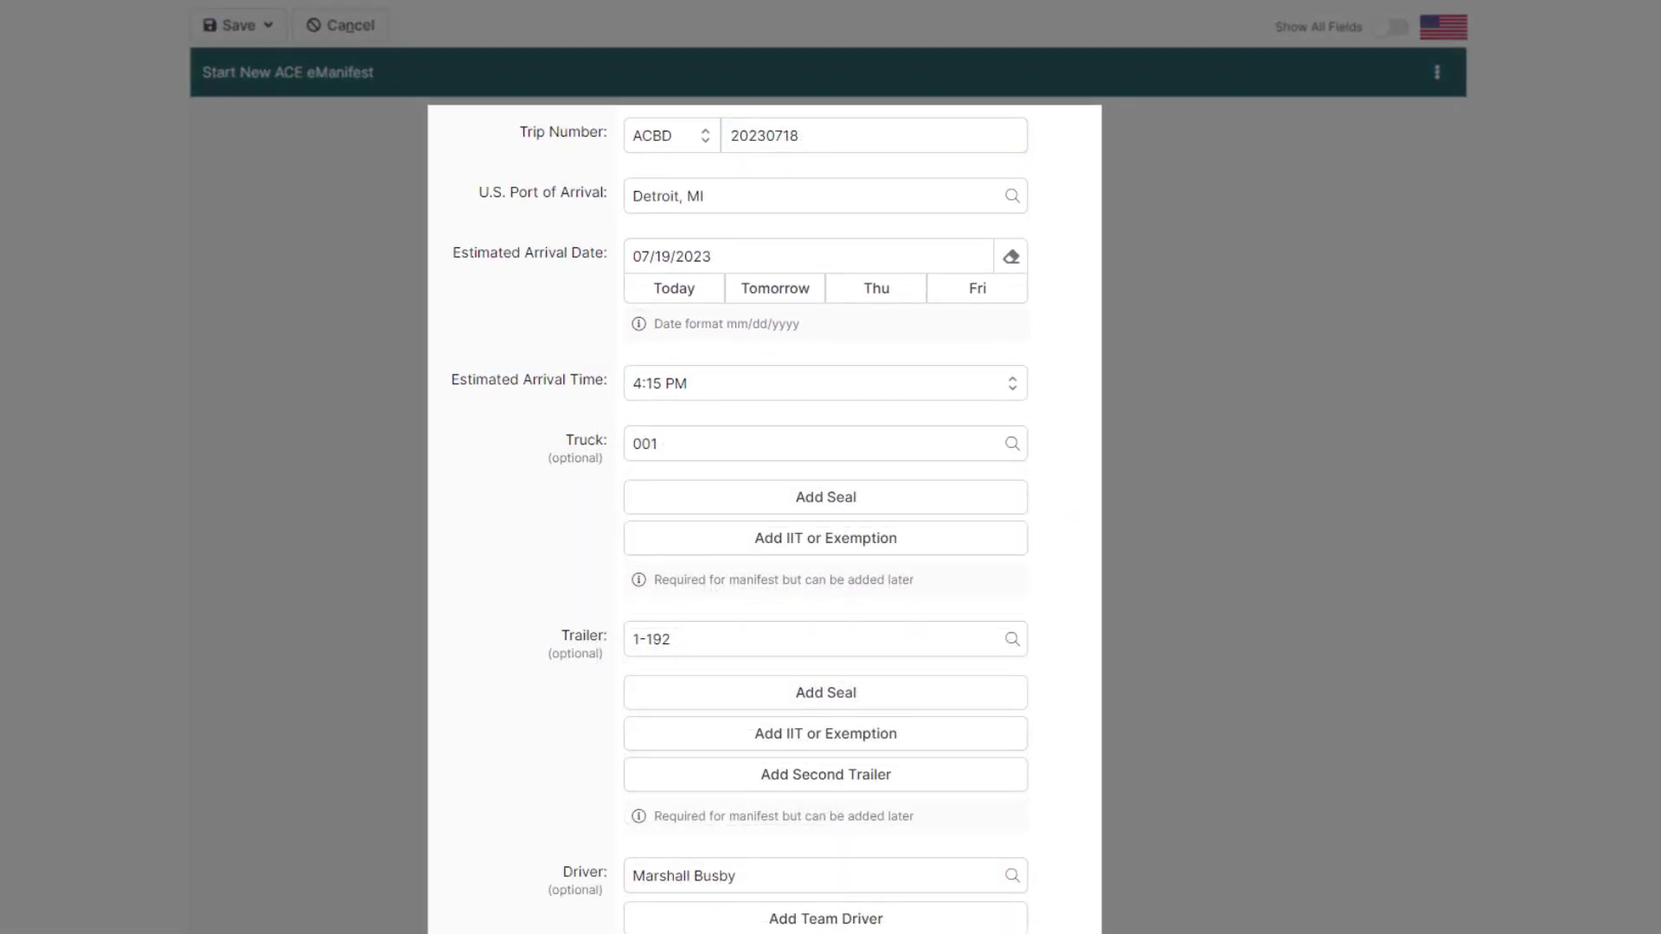
{"action": "scroll", "coordinate": [831, 467], "scroll_direction": "down", "scroll_amount": 6}
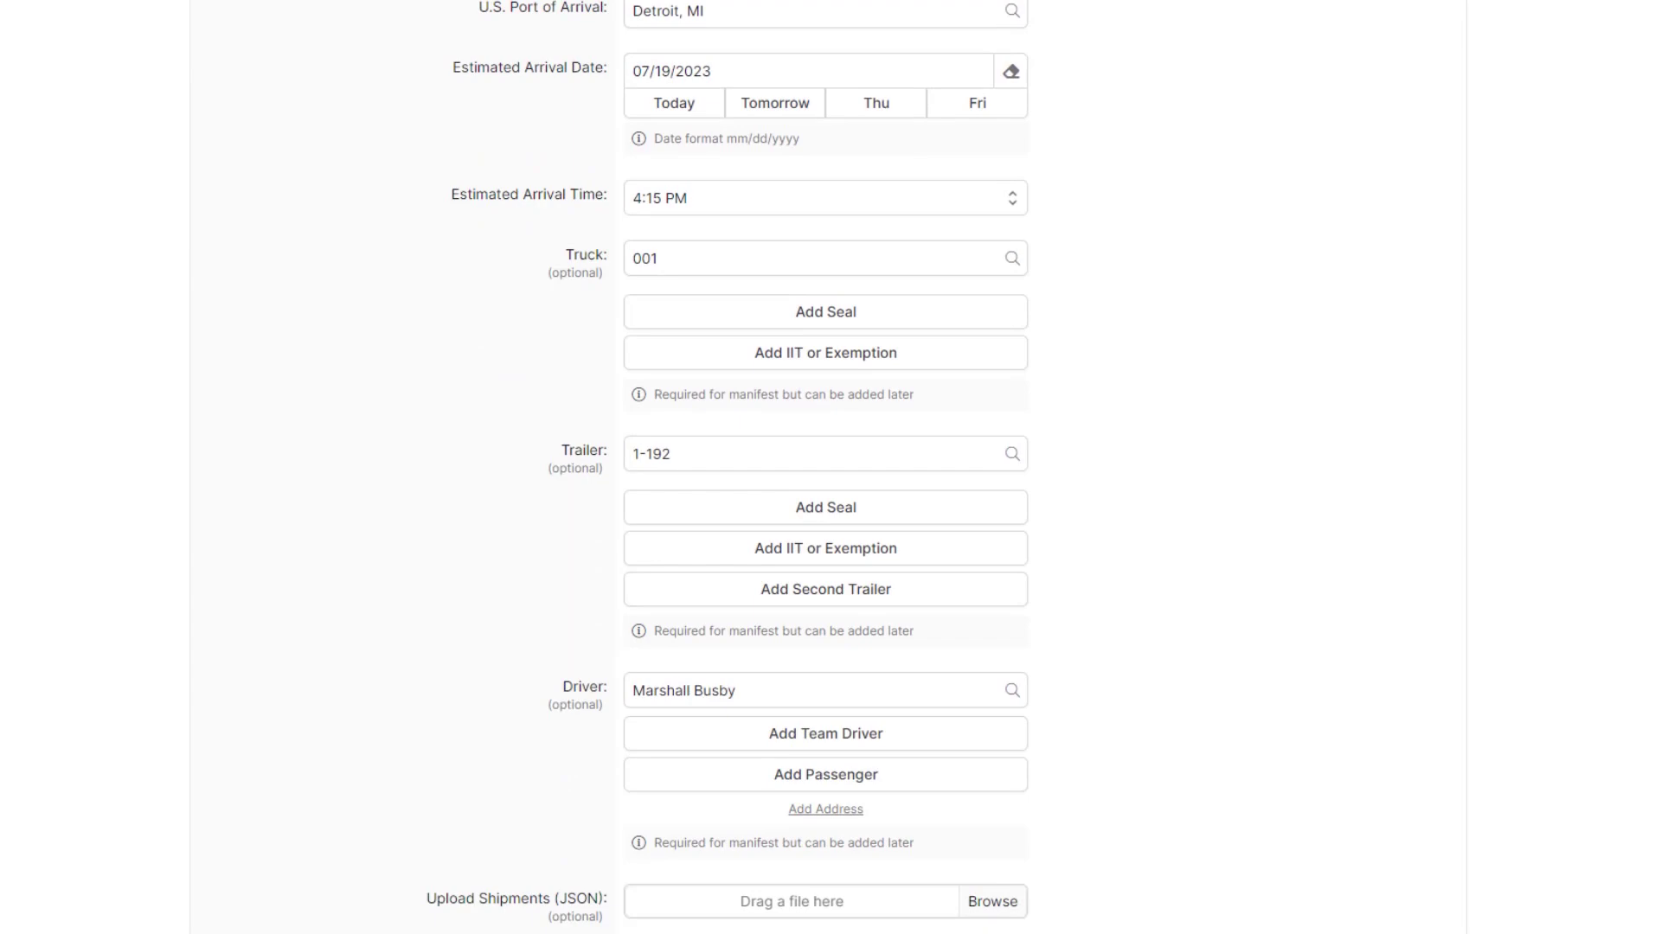
{"action": "left_click", "coordinate": [1013, 637]}
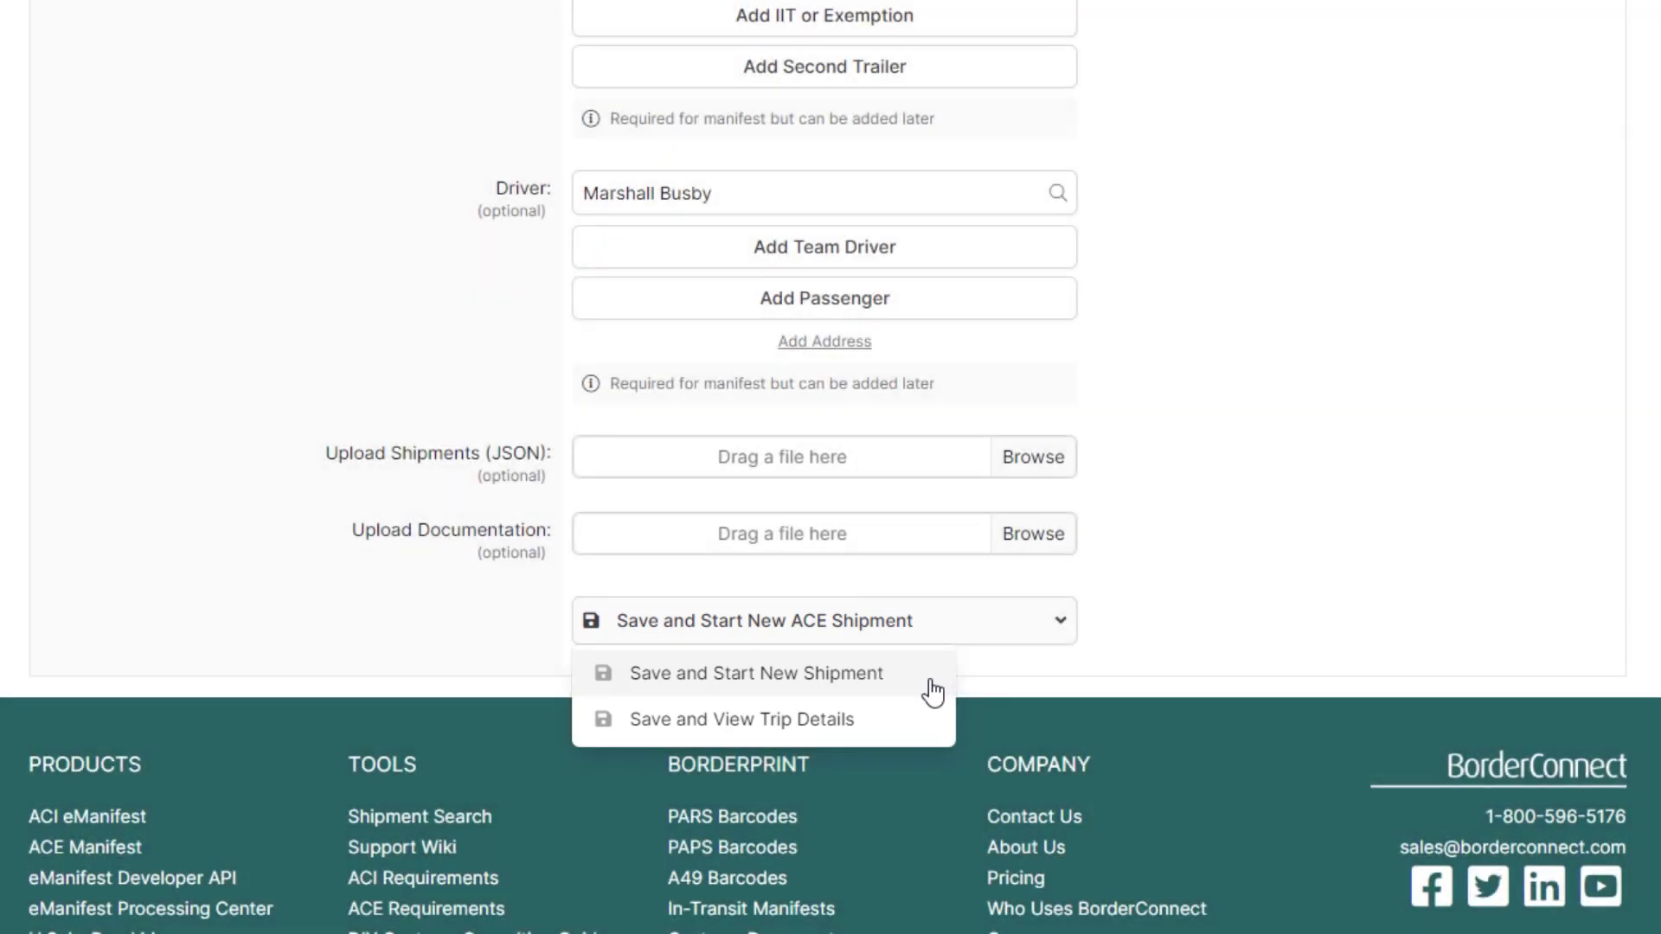
{"action": "left_click", "coordinate": [932, 683]}
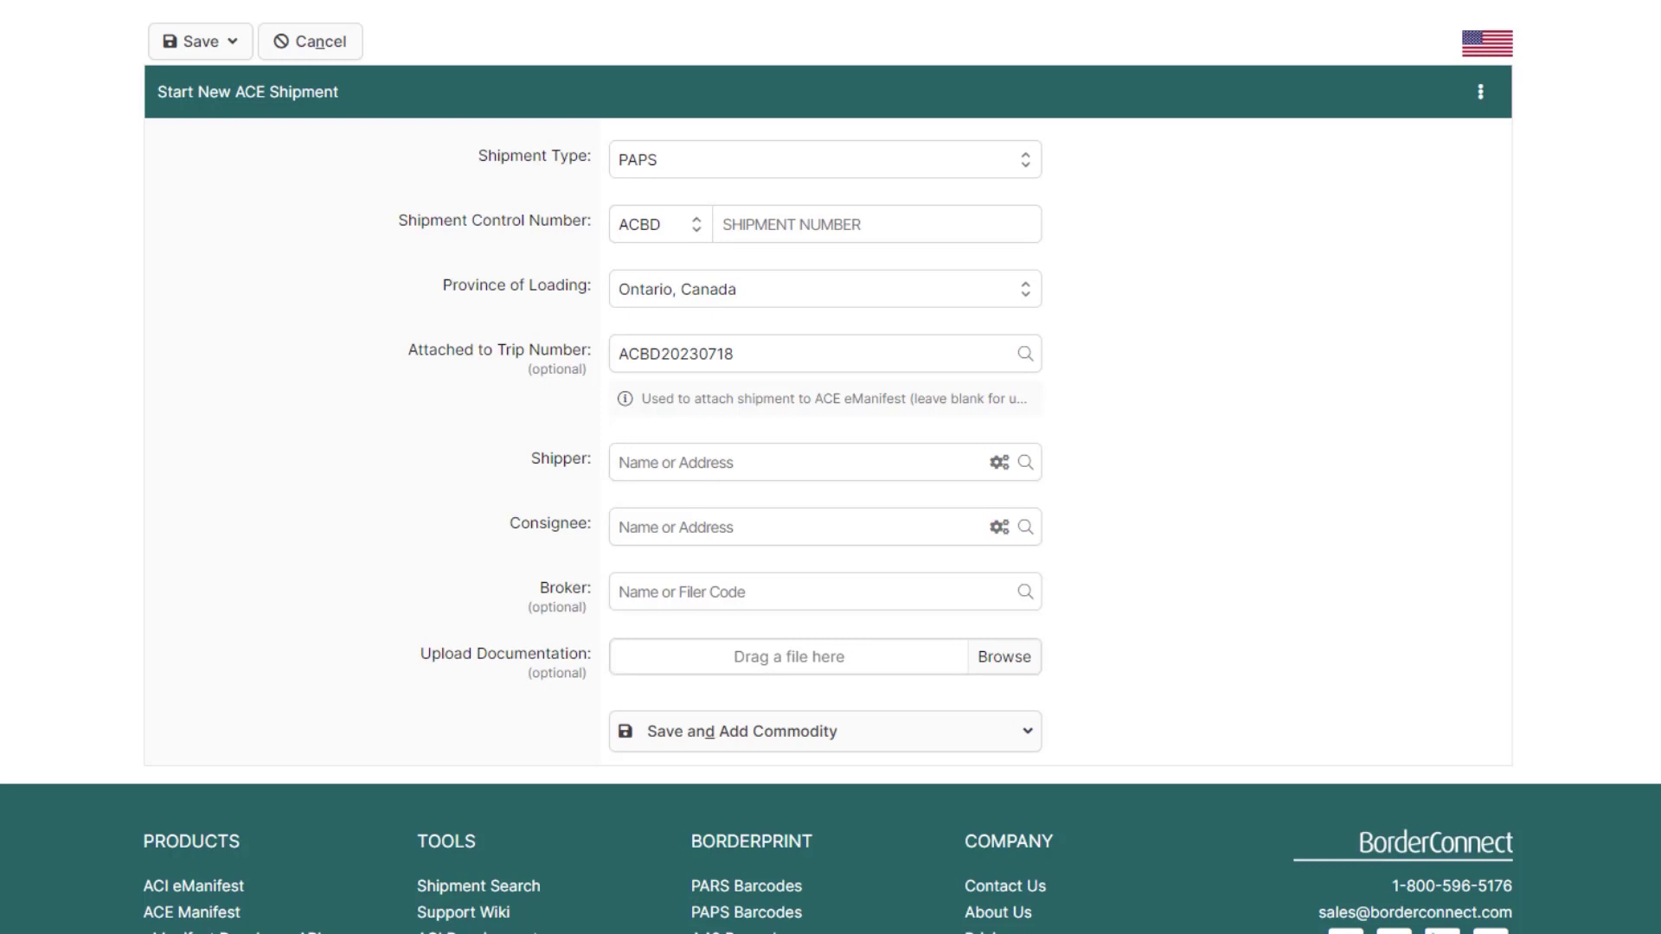
{"action": "left_click", "coordinate": [824, 170]}
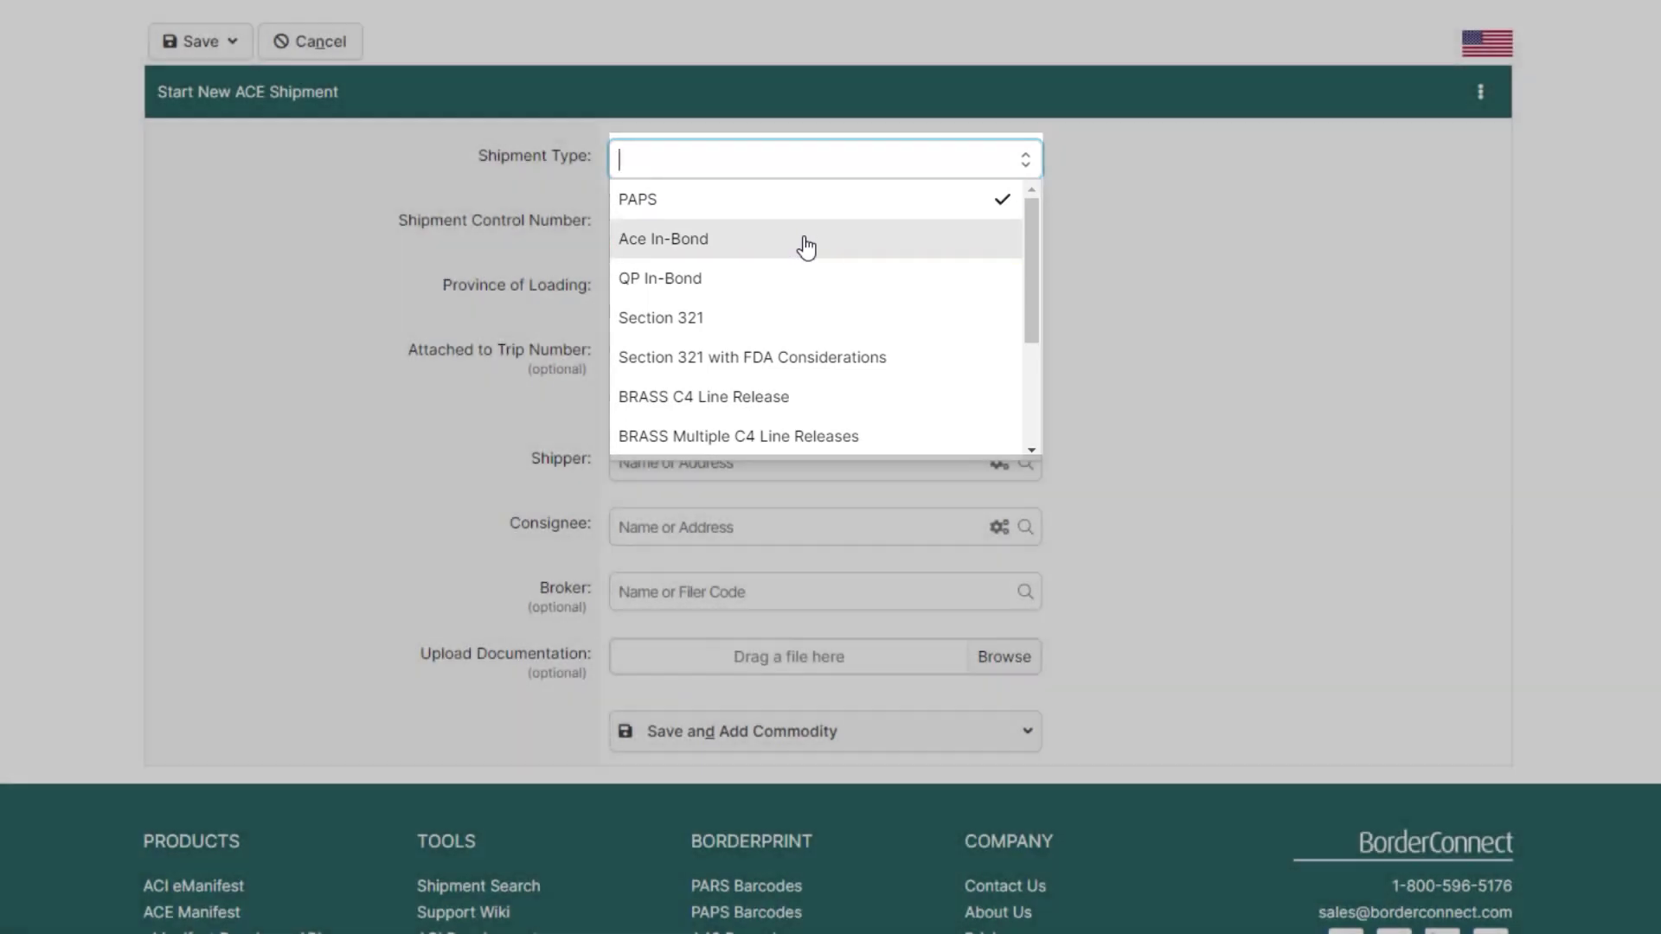
{"action": "left_click", "coordinate": [805, 242]}
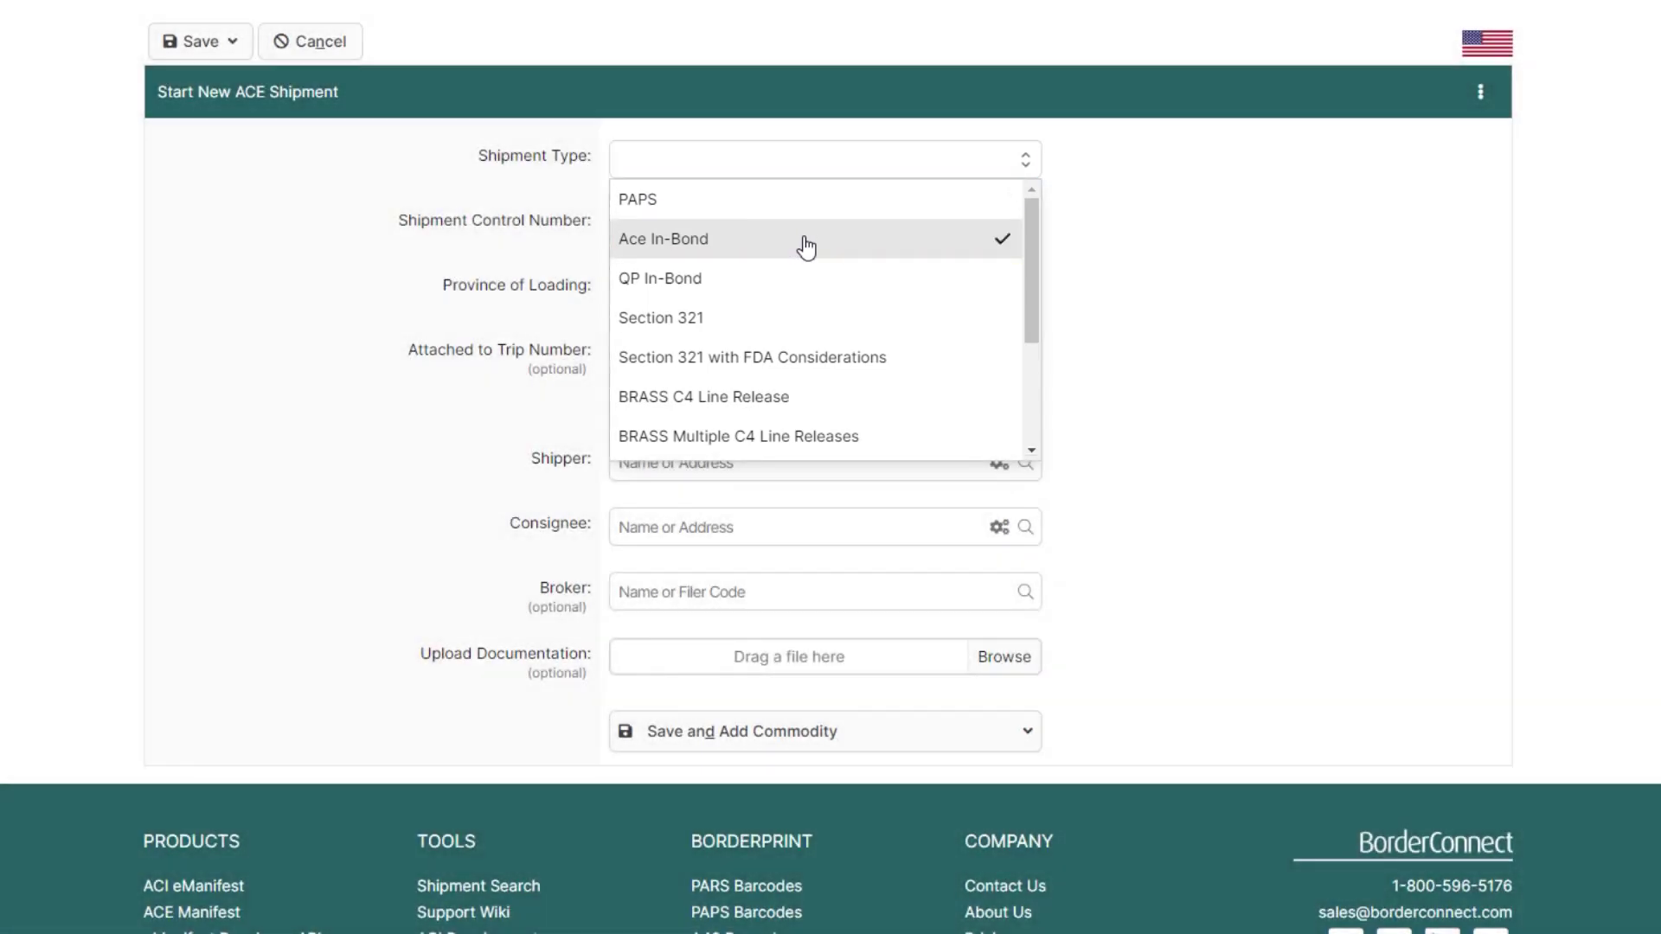
{"action": "left_click", "coordinate": [894, 221]}
{"action": "type", "text": "0"}
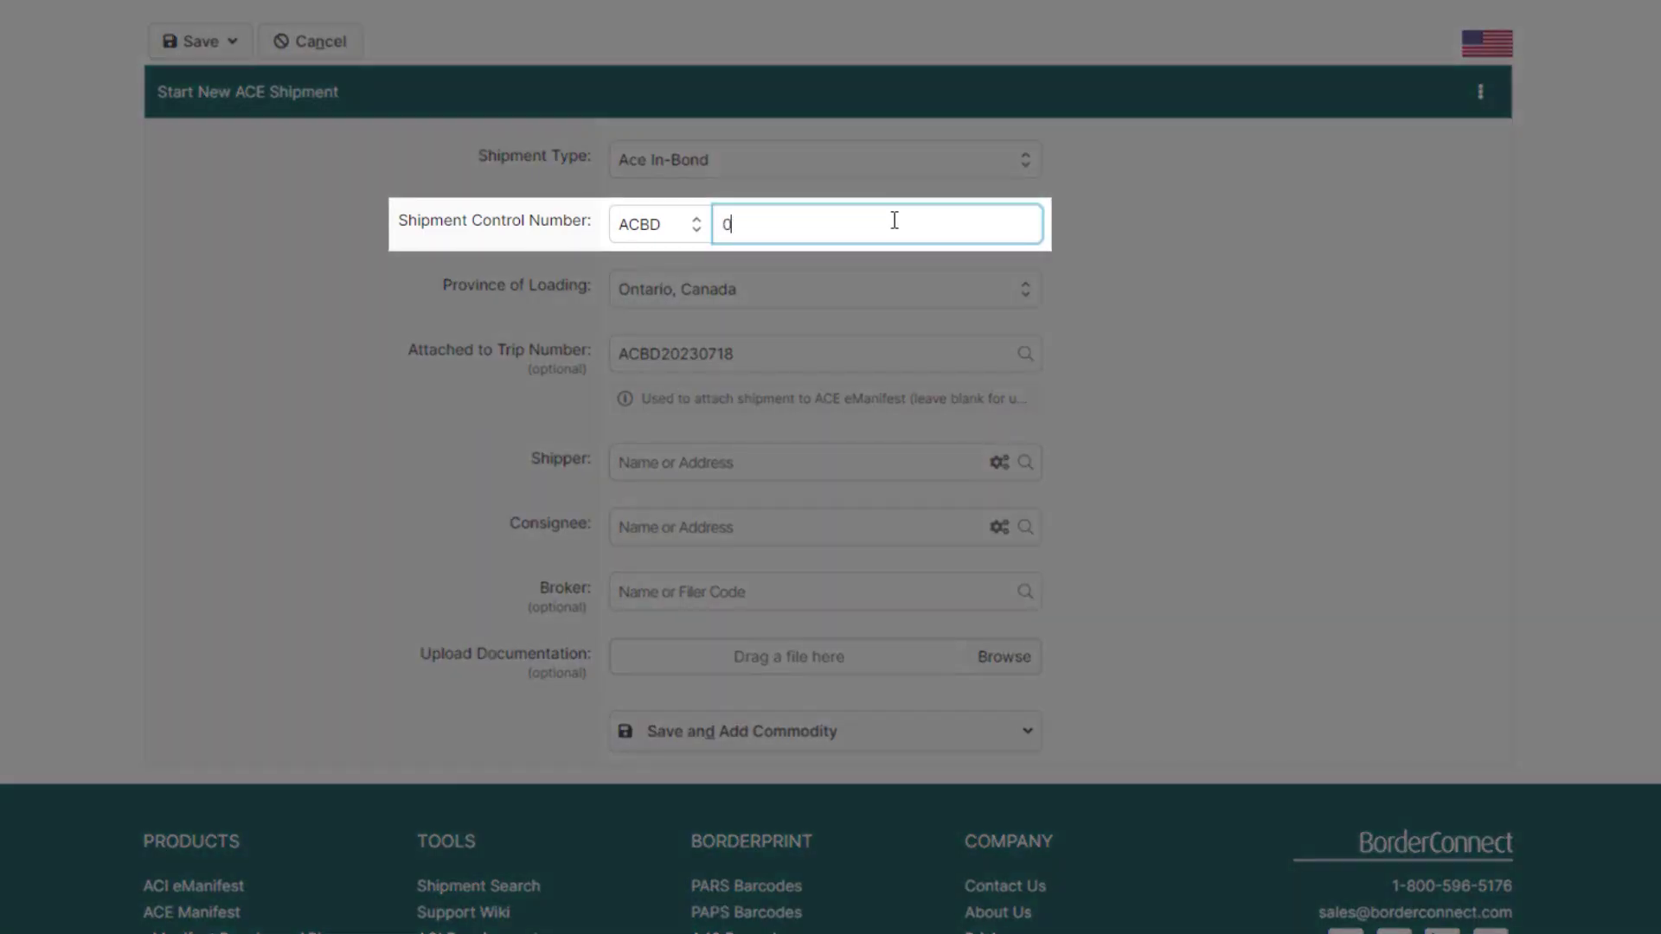
{"action": "type", "text": "0002230718"}
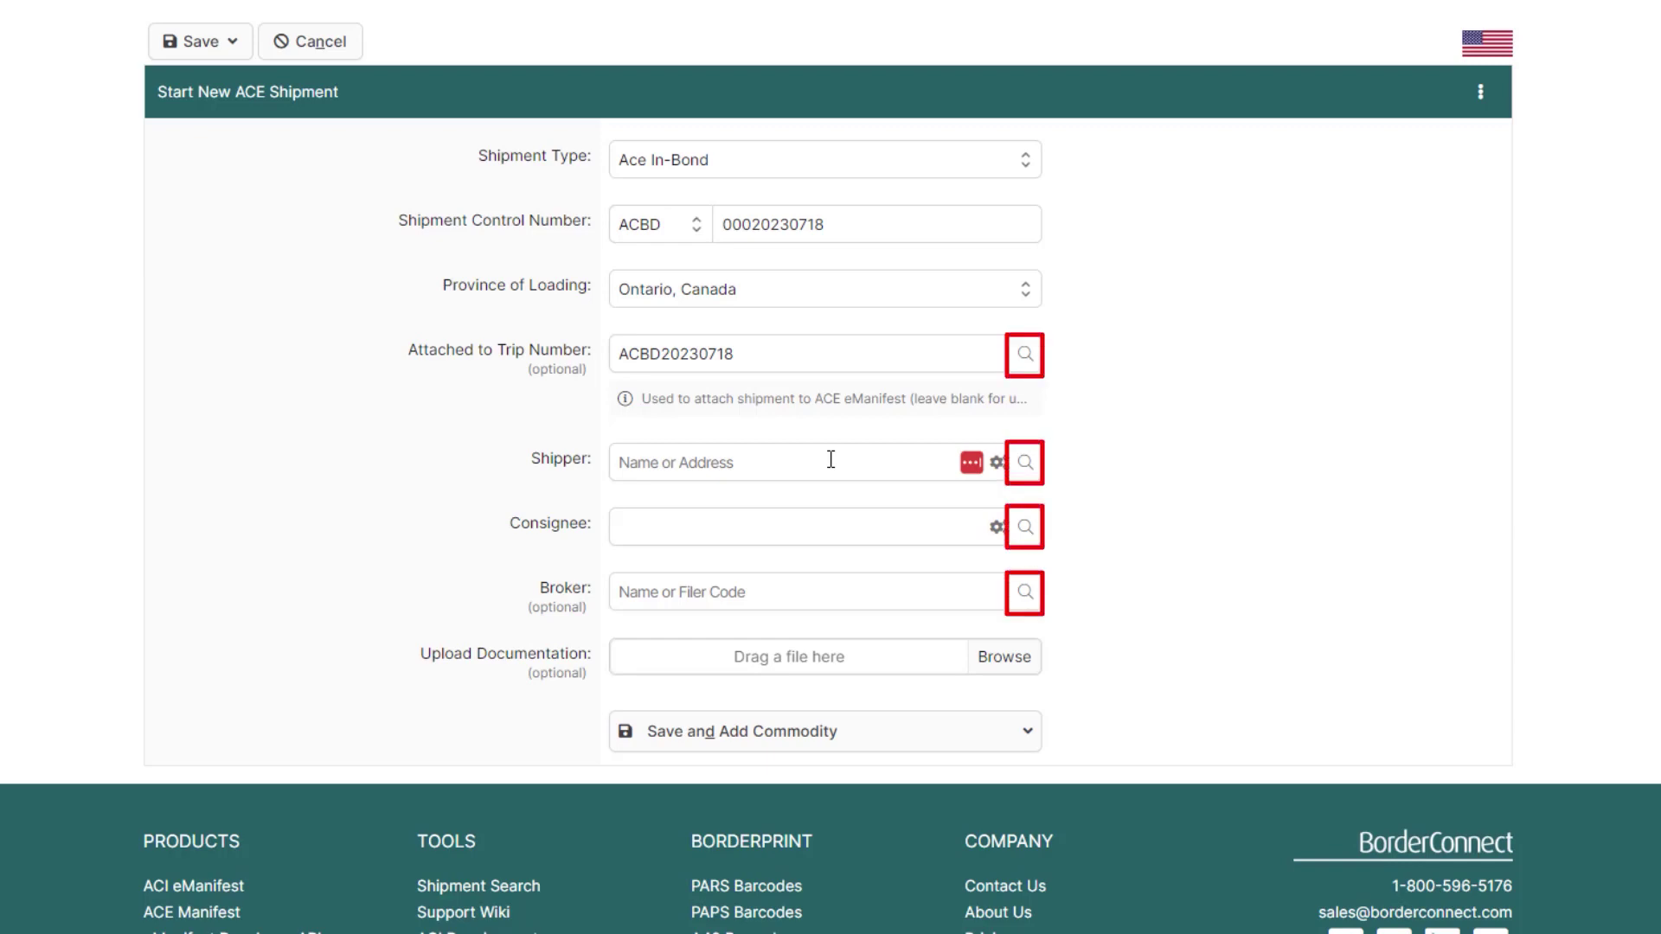
Set shipper Beyond Marrs Enterprises and search consignees for 'southern foods'
{"action": "left_click", "coordinate": [830, 459]}
{"action": "type", "text": "beyond ma"}
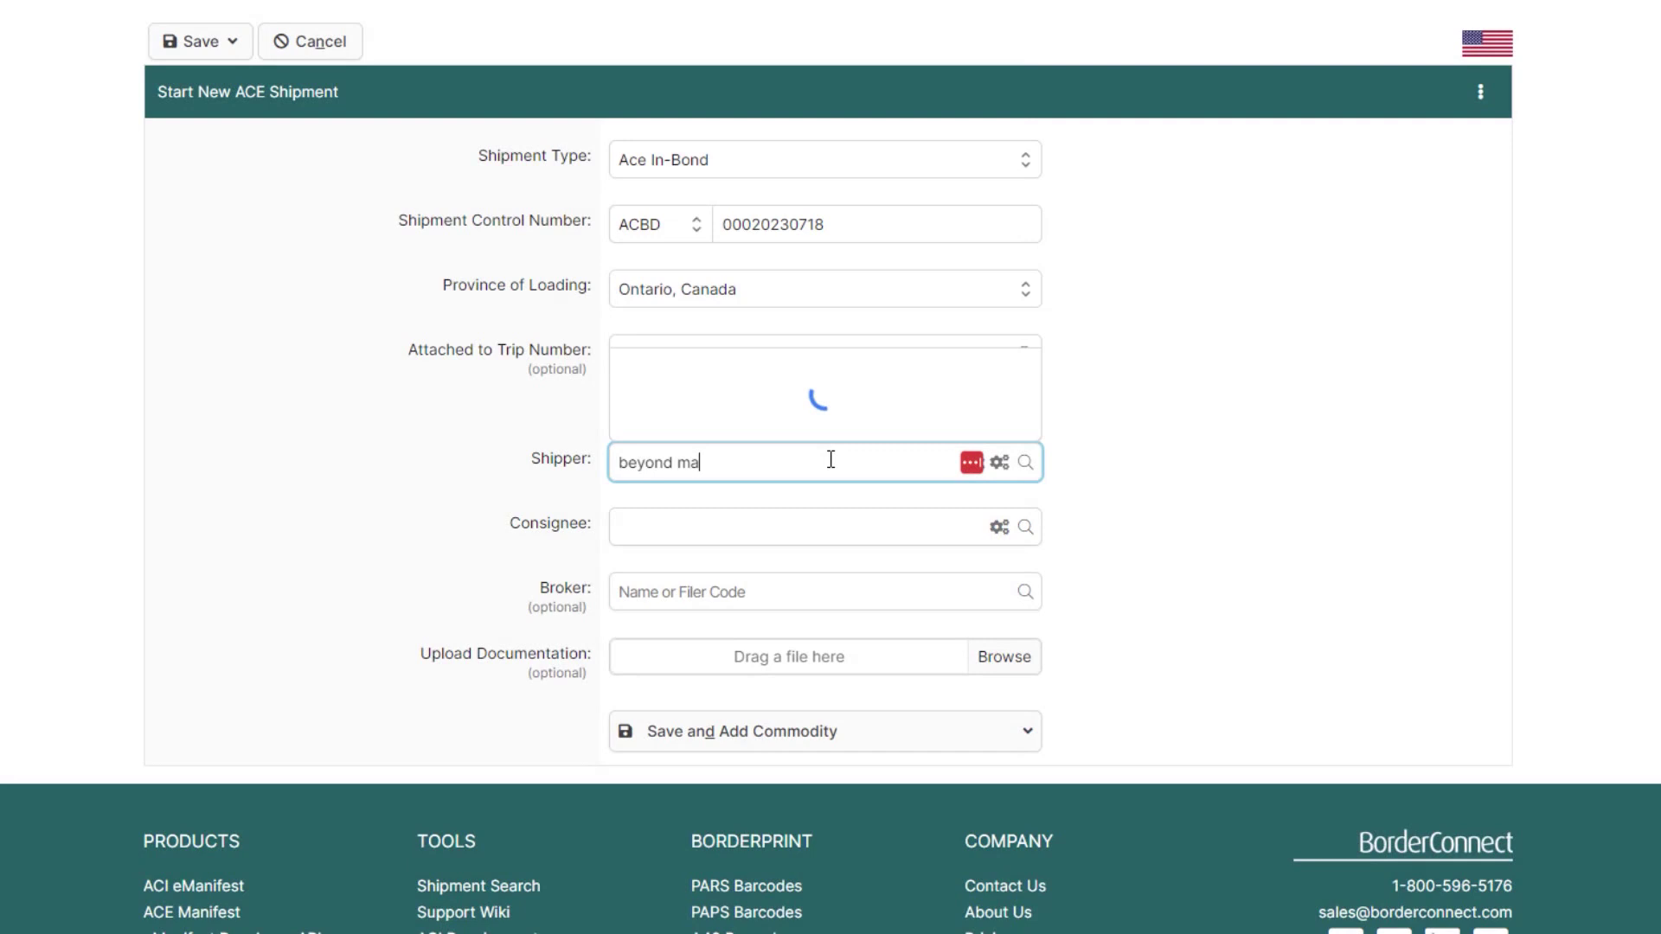
{"action": "type", "text": "rr"}
{"action": "key", "text": "Return"}
{"action": "left_click", "coordinate": [718, 532]}
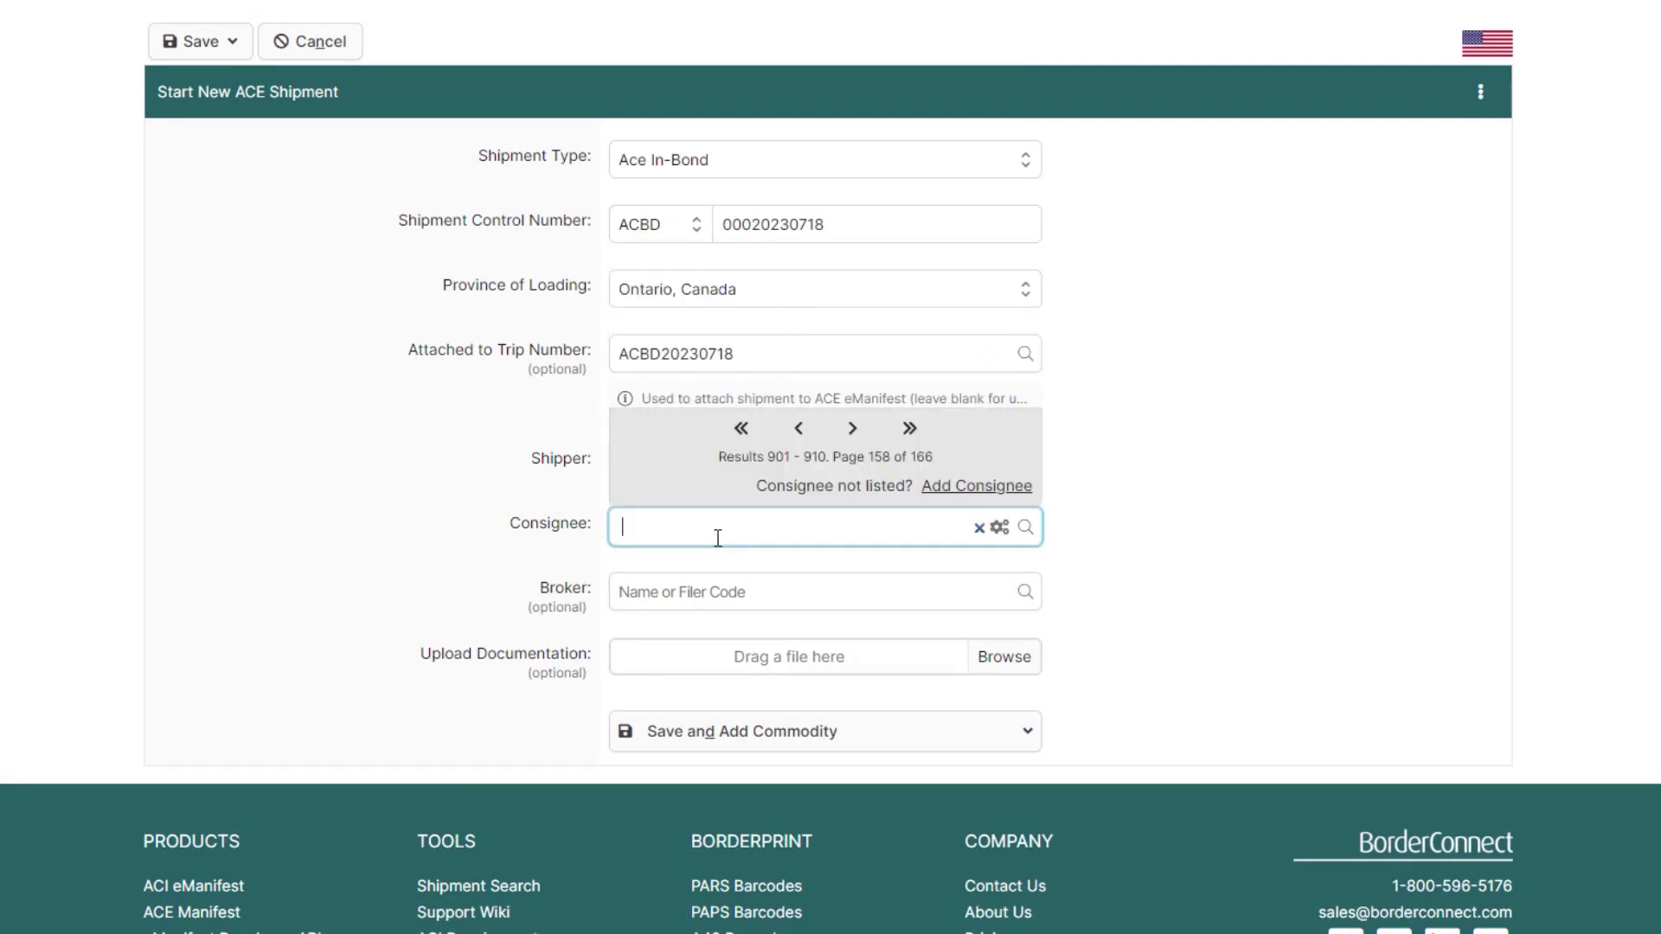
{"action": "type", "text": "10404"}
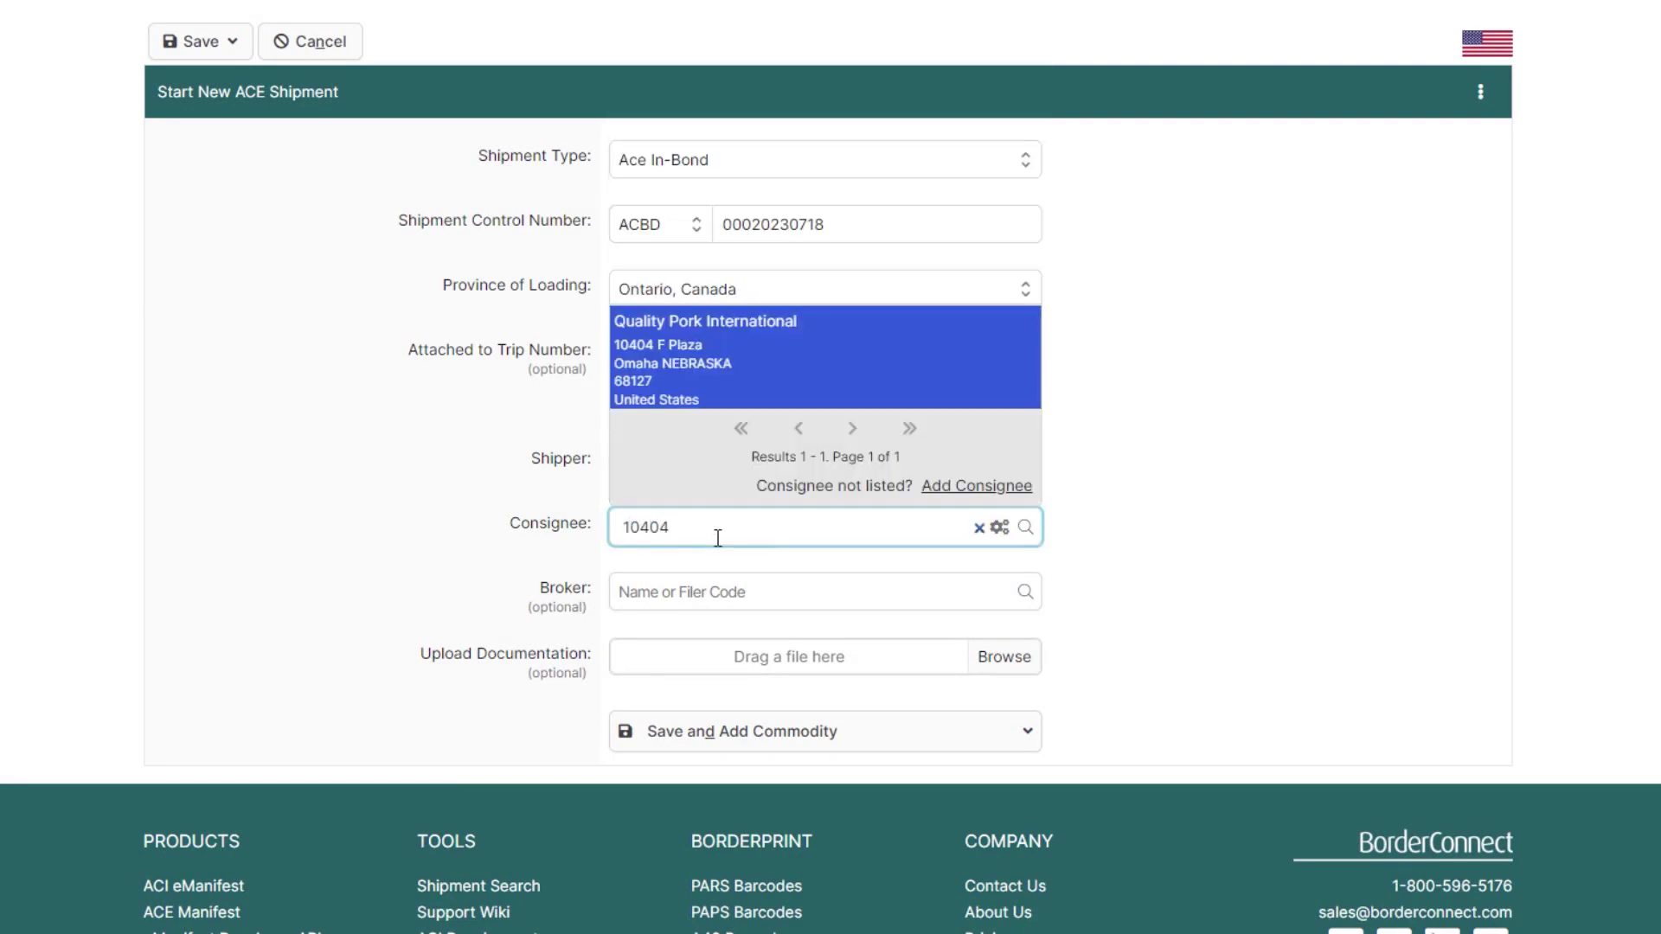
{"action": "left_click", "coordinate": [746, 381]}
{"action": "left_click", "coordinate": [858, 534]}
{"action": "type", "text": "souther"}
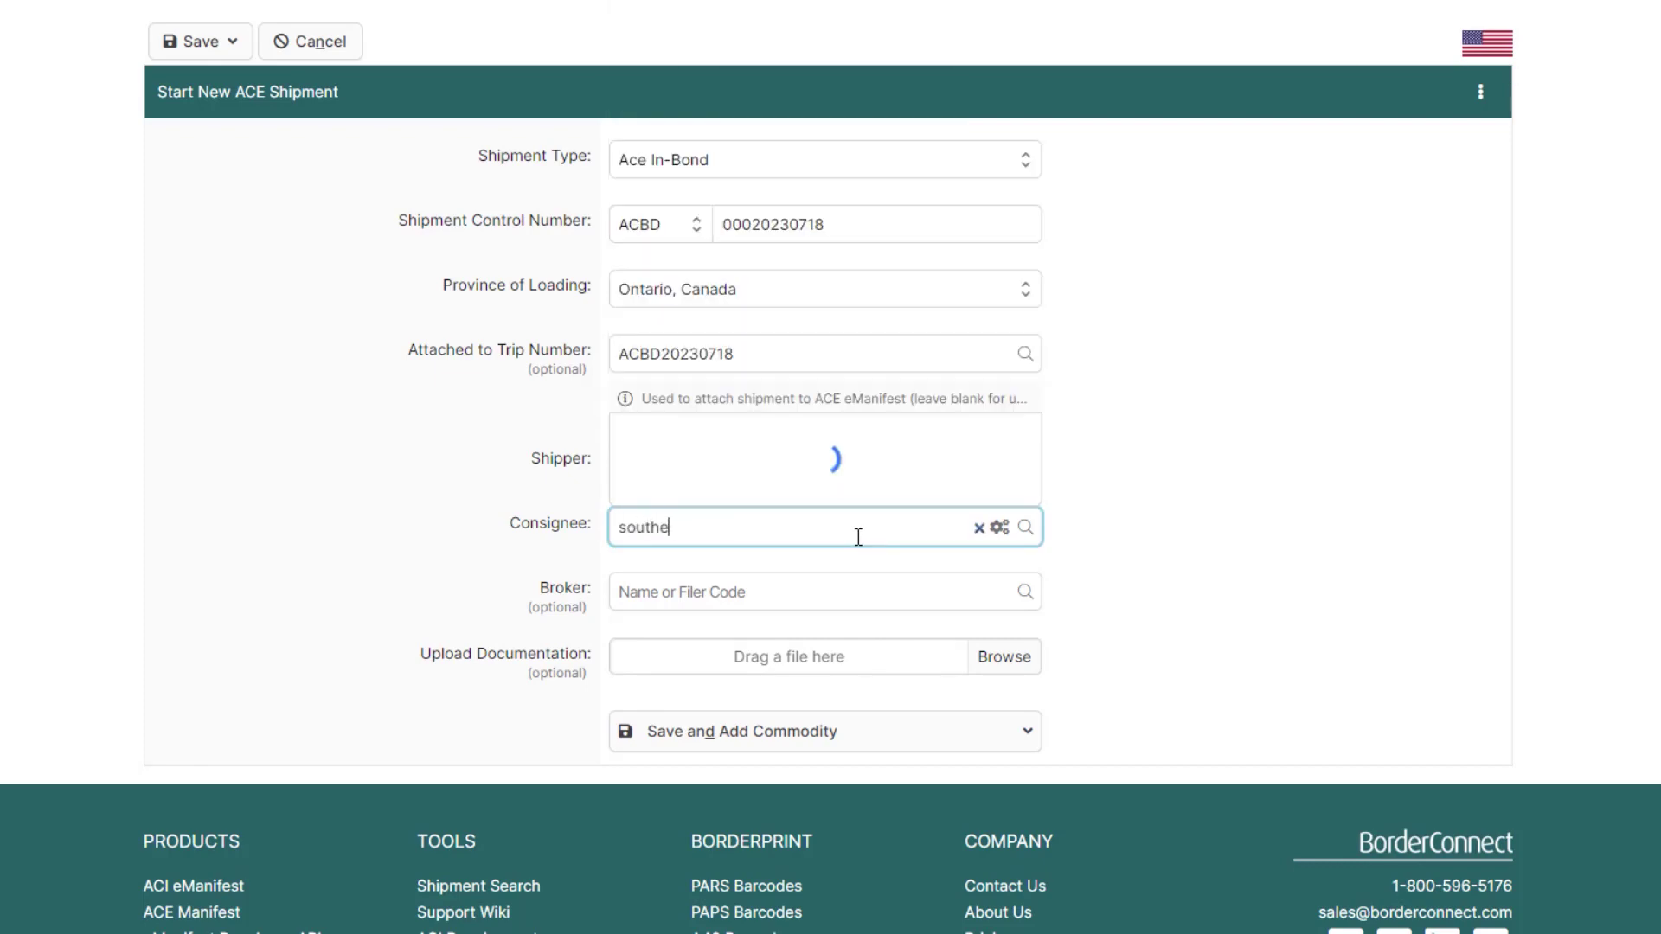
{"action": "type", "text": "n foods"}
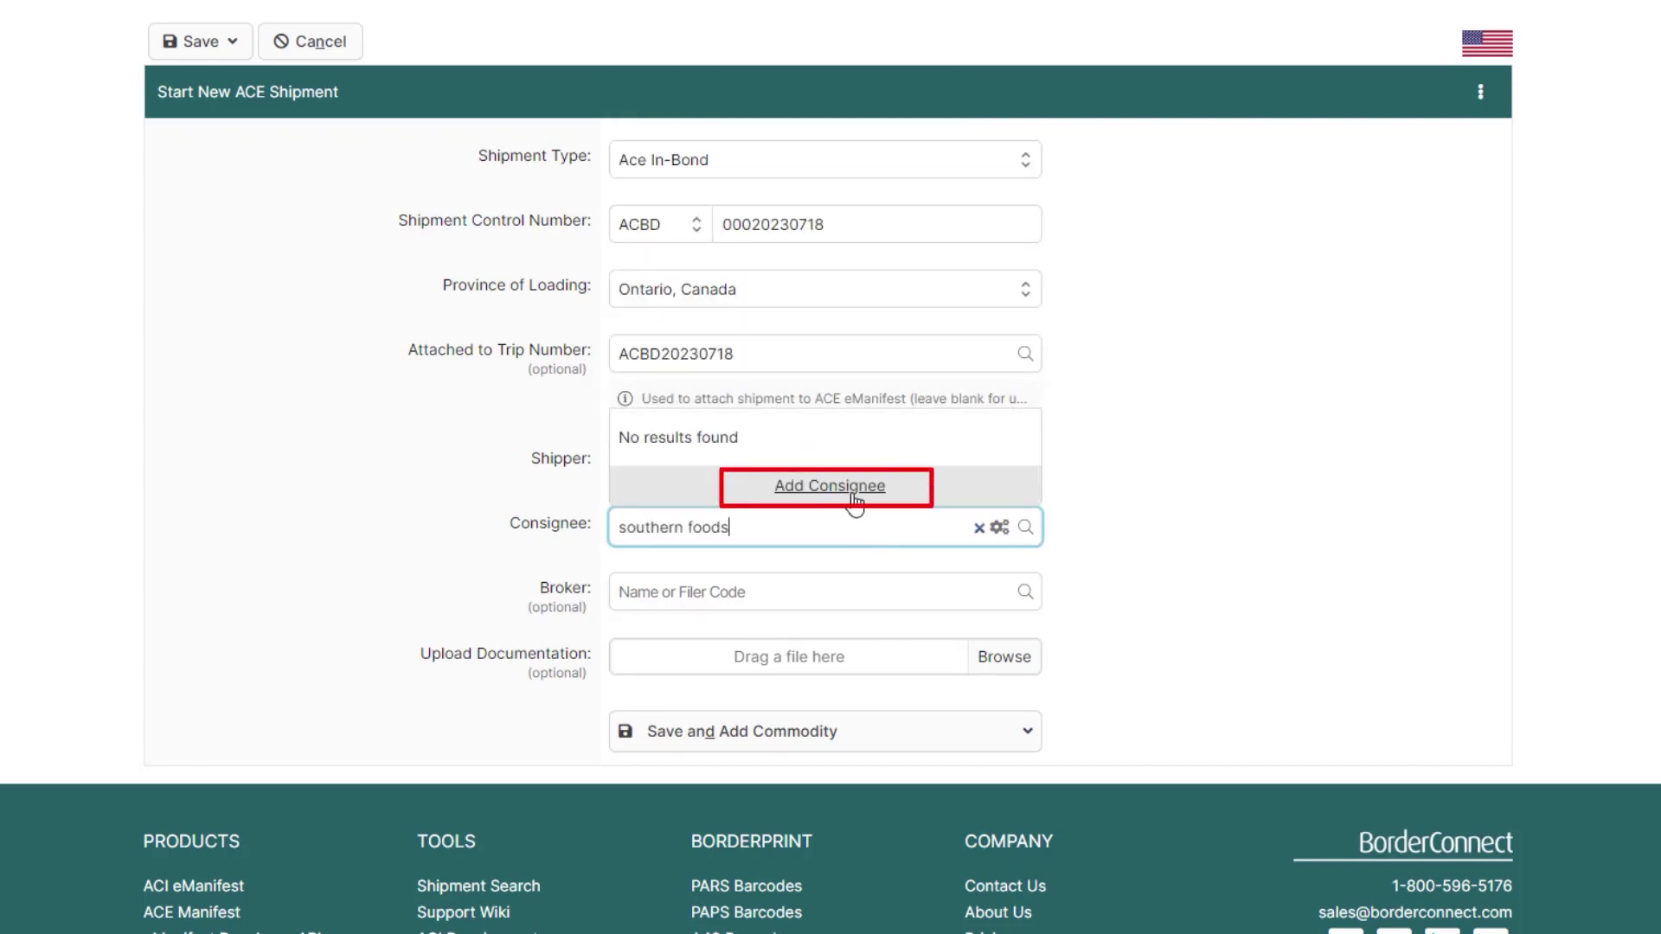
{"action": "left_click", "coordinate": [855, 489]}
{"action": "left_click", "coordinate": [860, 425]}
{"action": "left_click", "coordinate": [831, 507]}
{"action": "type", "text": "Laredotexas"}
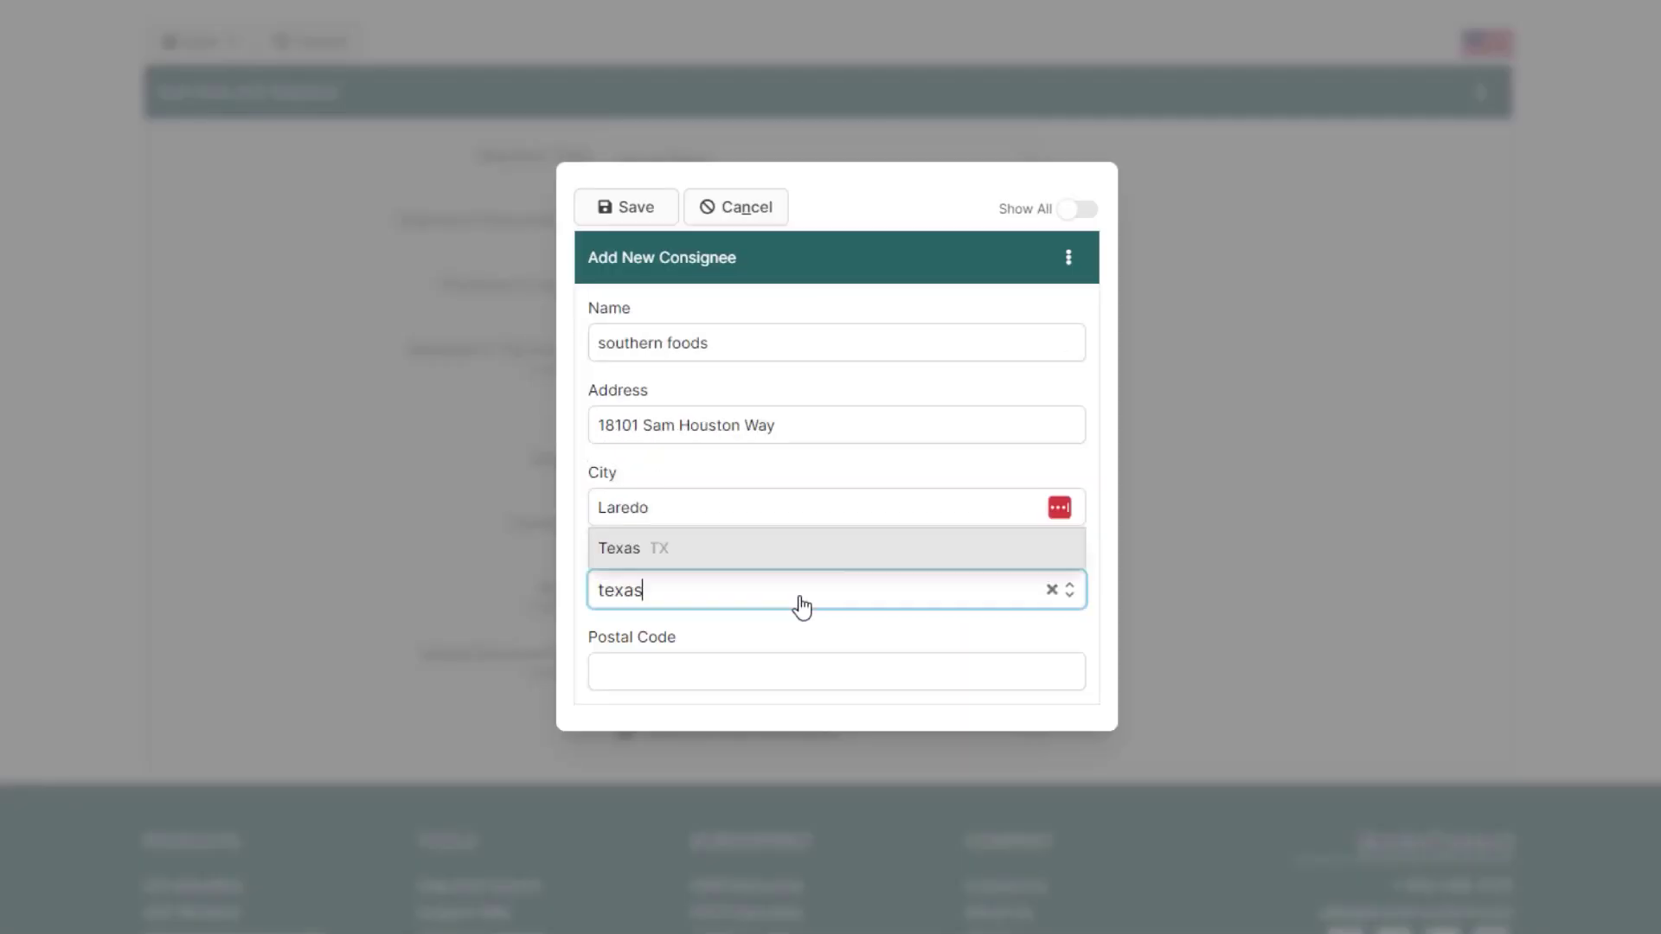
{"action": "key", "text": "Return"}
{"action": "left_click", "coordinate": [767, 671]}
{"action": "type", "text": "78001"}
{"action": "left_click", "coordinate": [623, 208]}
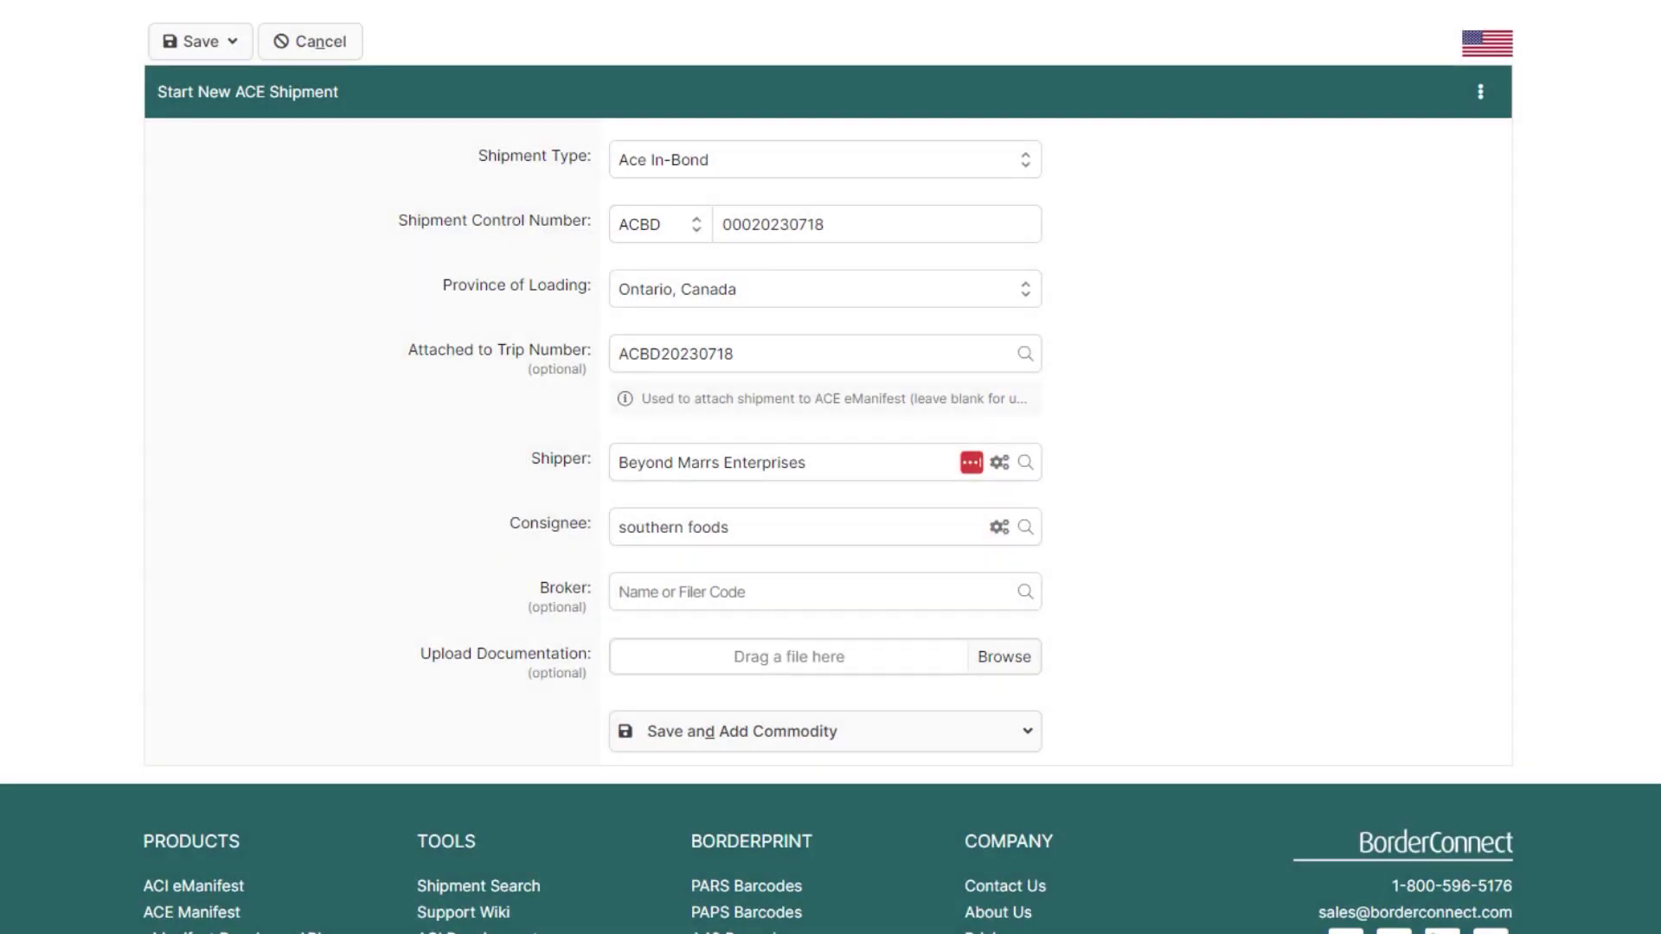
{"action": "left_click", "coordinate": [869, 739]}
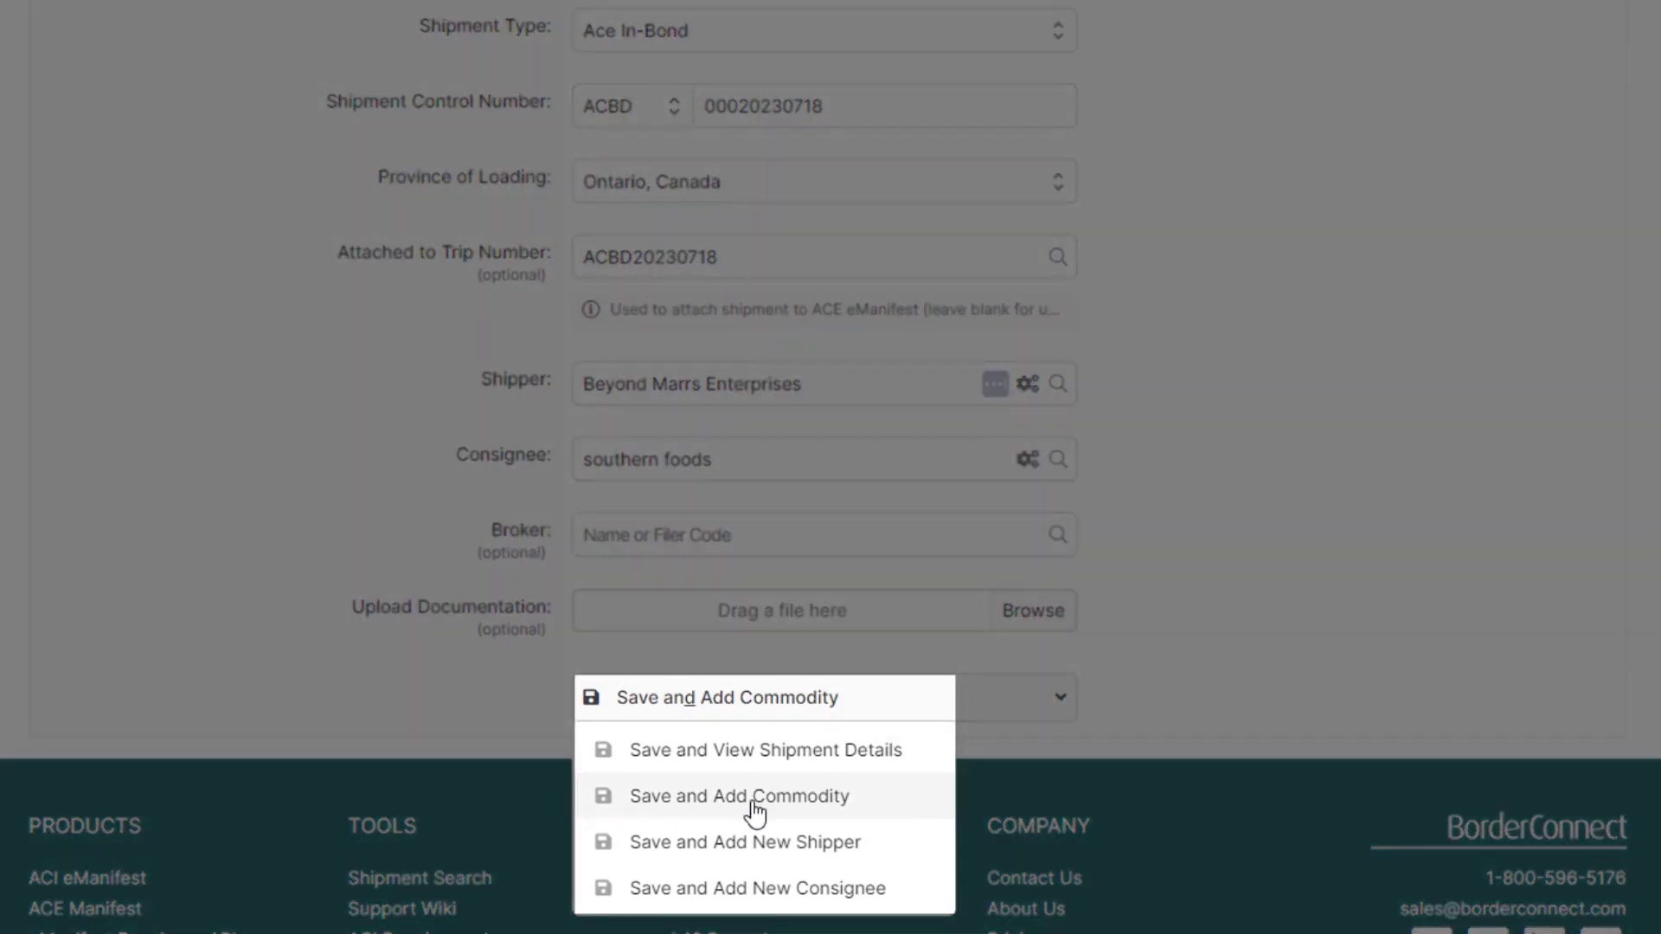
{"action": "left_click", "coordinate": [755, 797]}
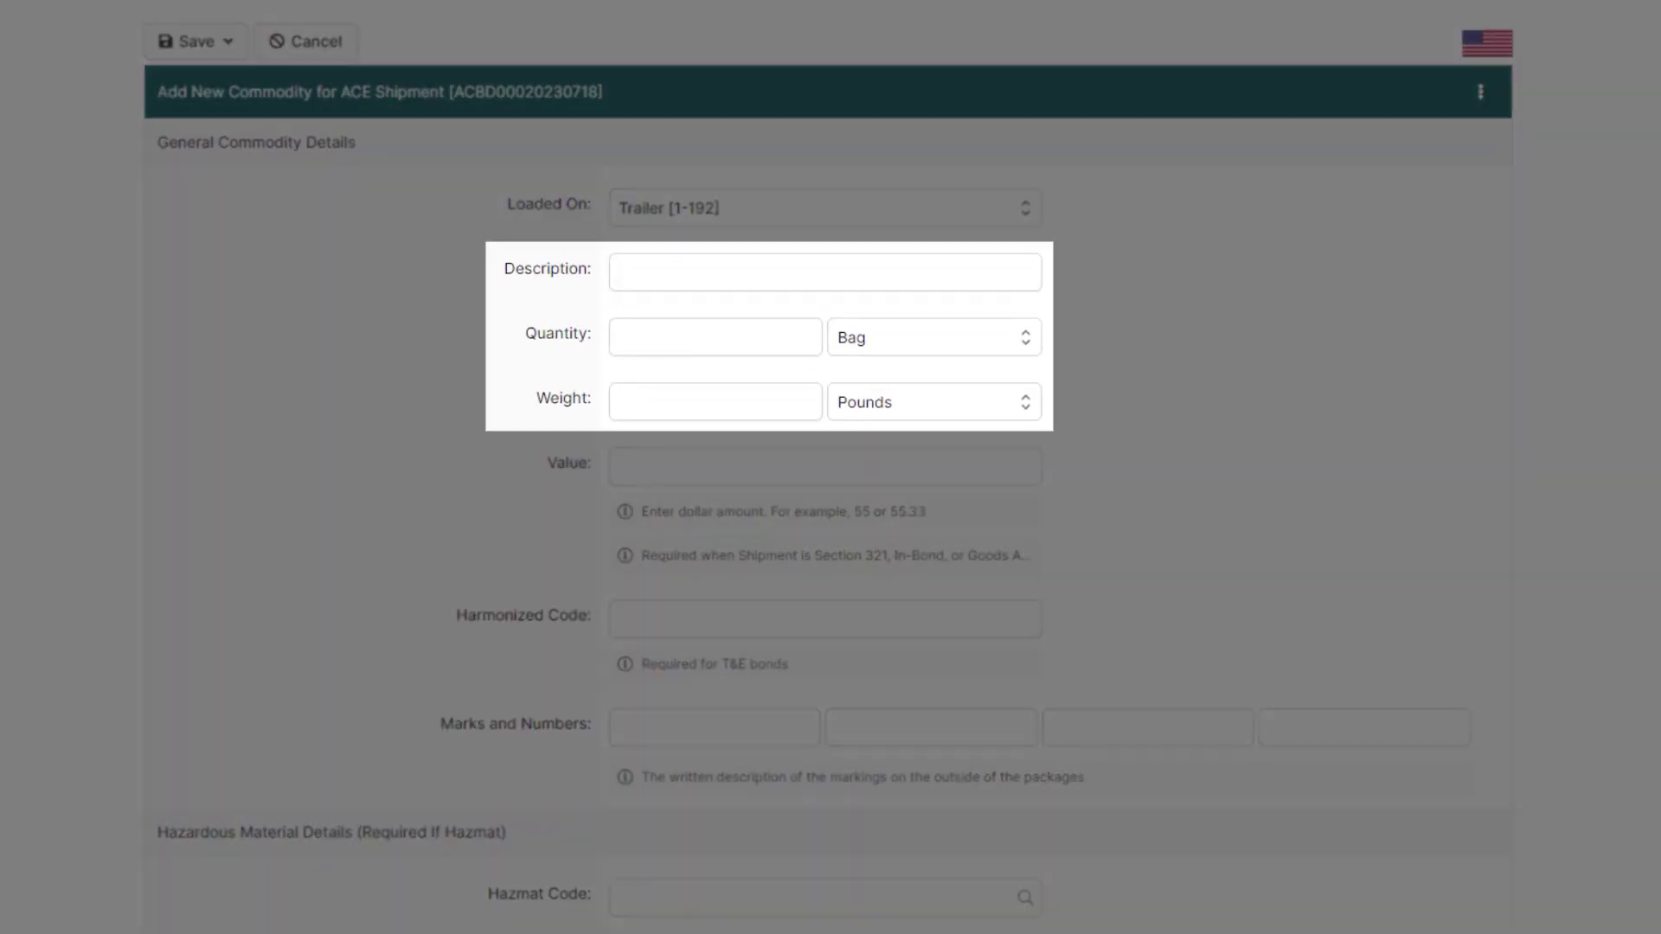
Enter commodity Frozen Pork, Bone In: 12 units, 41250 lb, $25233, code 020322
{"action": "left_click", "coordinate": [949, 274]}
{"action": "type", "text": "Fro"}
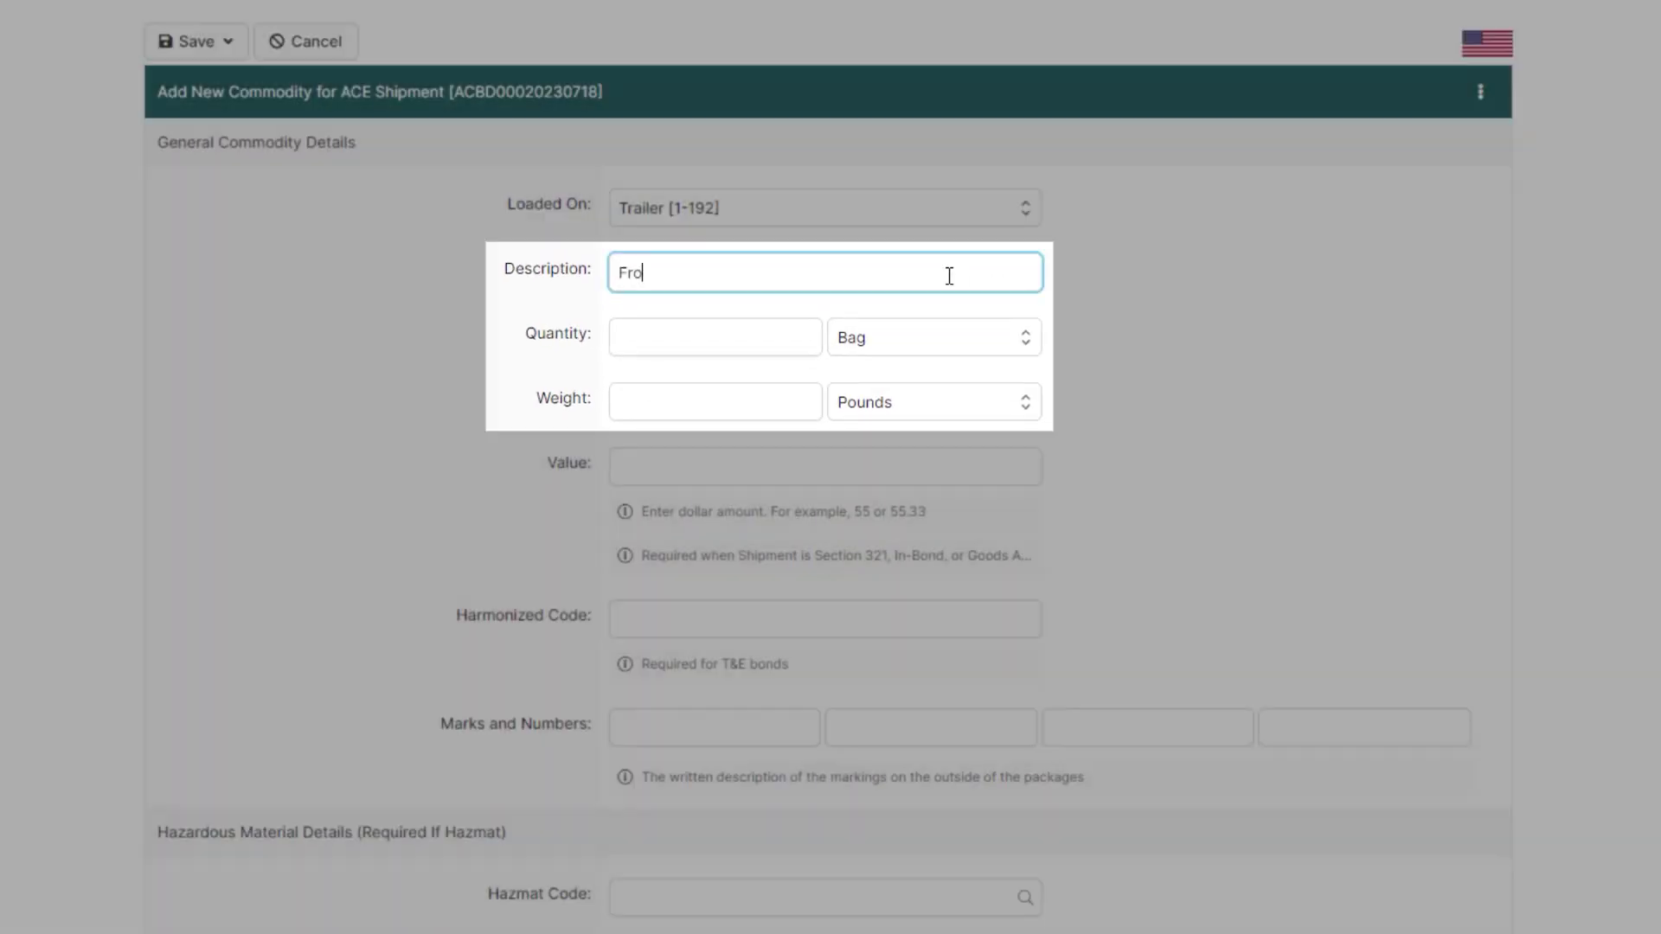
{"action": "type", "text": "zen Pork, Bone In"}
{"action": "left_click", "coordinate": [752, 333]}
{"action": "type", "text": "12"}
{"action": "left_click", "coordinate": [915, 333]}
{"action": "left_click", "coordinate": [890, 381]}
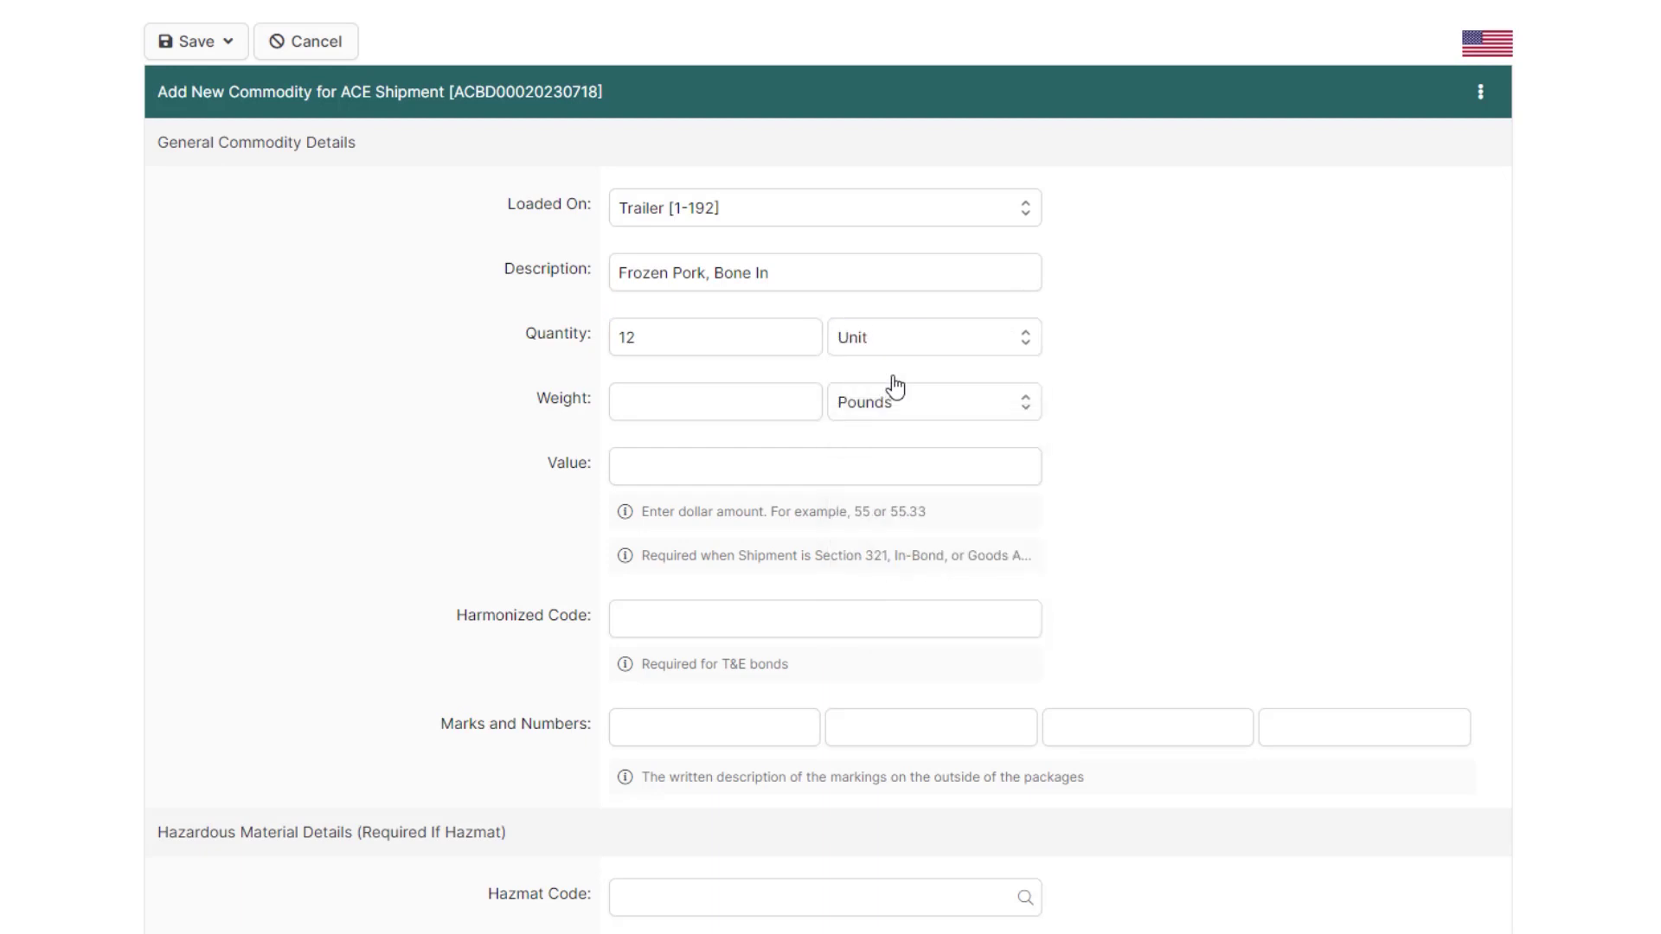
{"action": "left_click", "coordinate": [761, 396]}
{"action": "type", "text": "41250"}
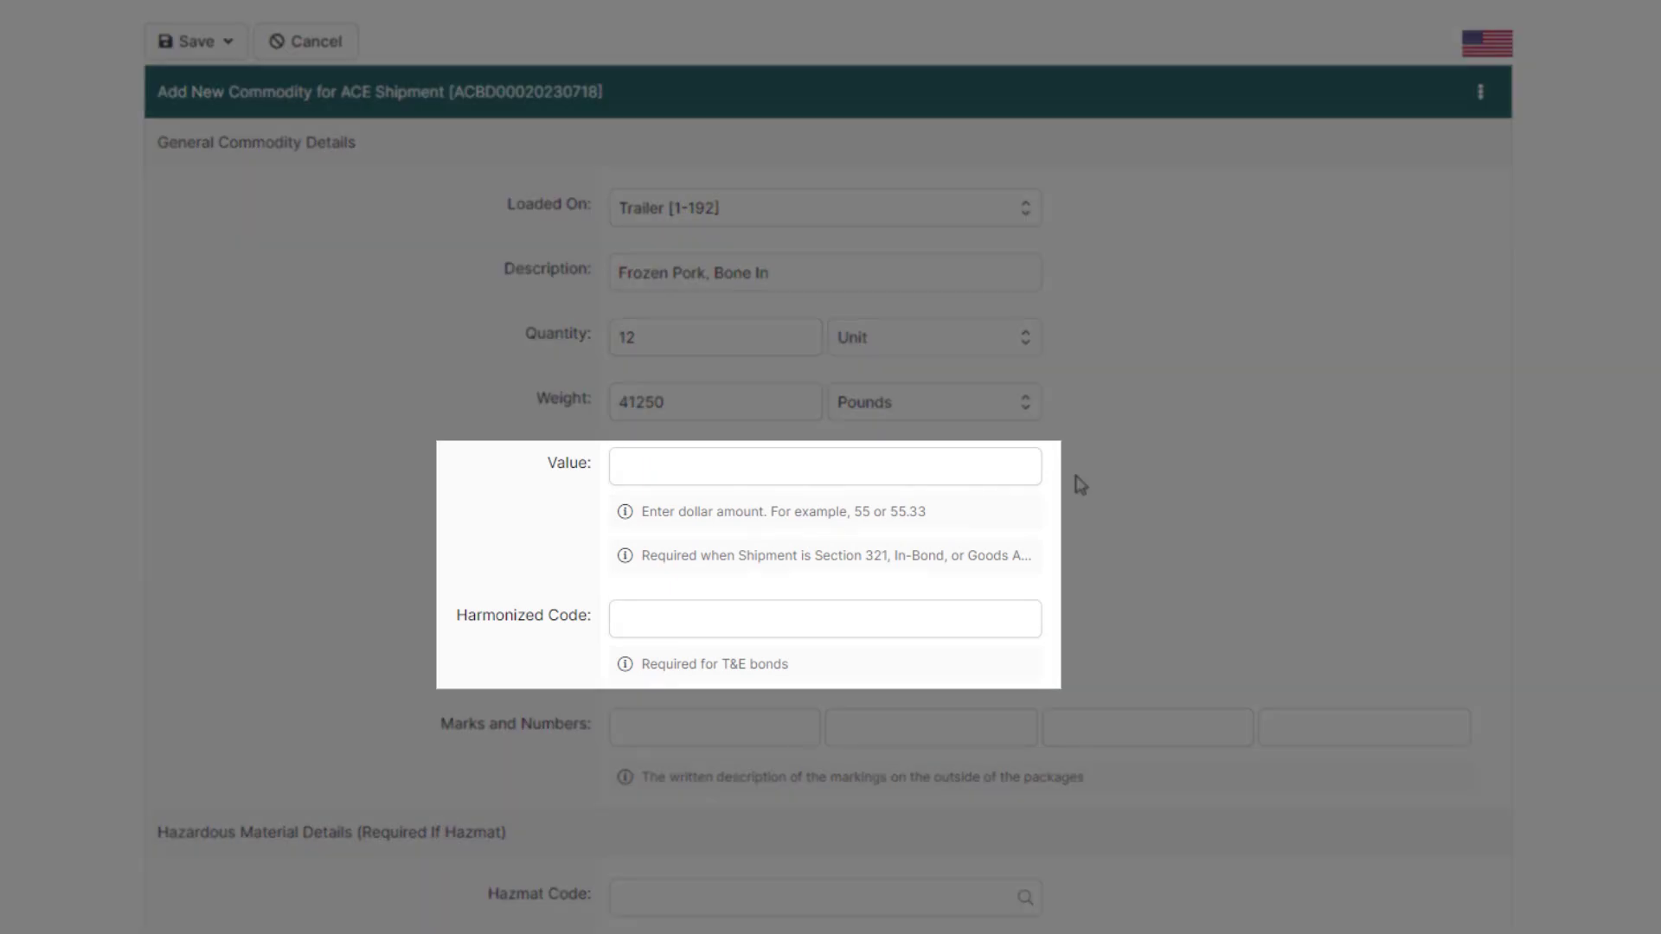
{"action": "left_click", "coordinate": [921, 468]}
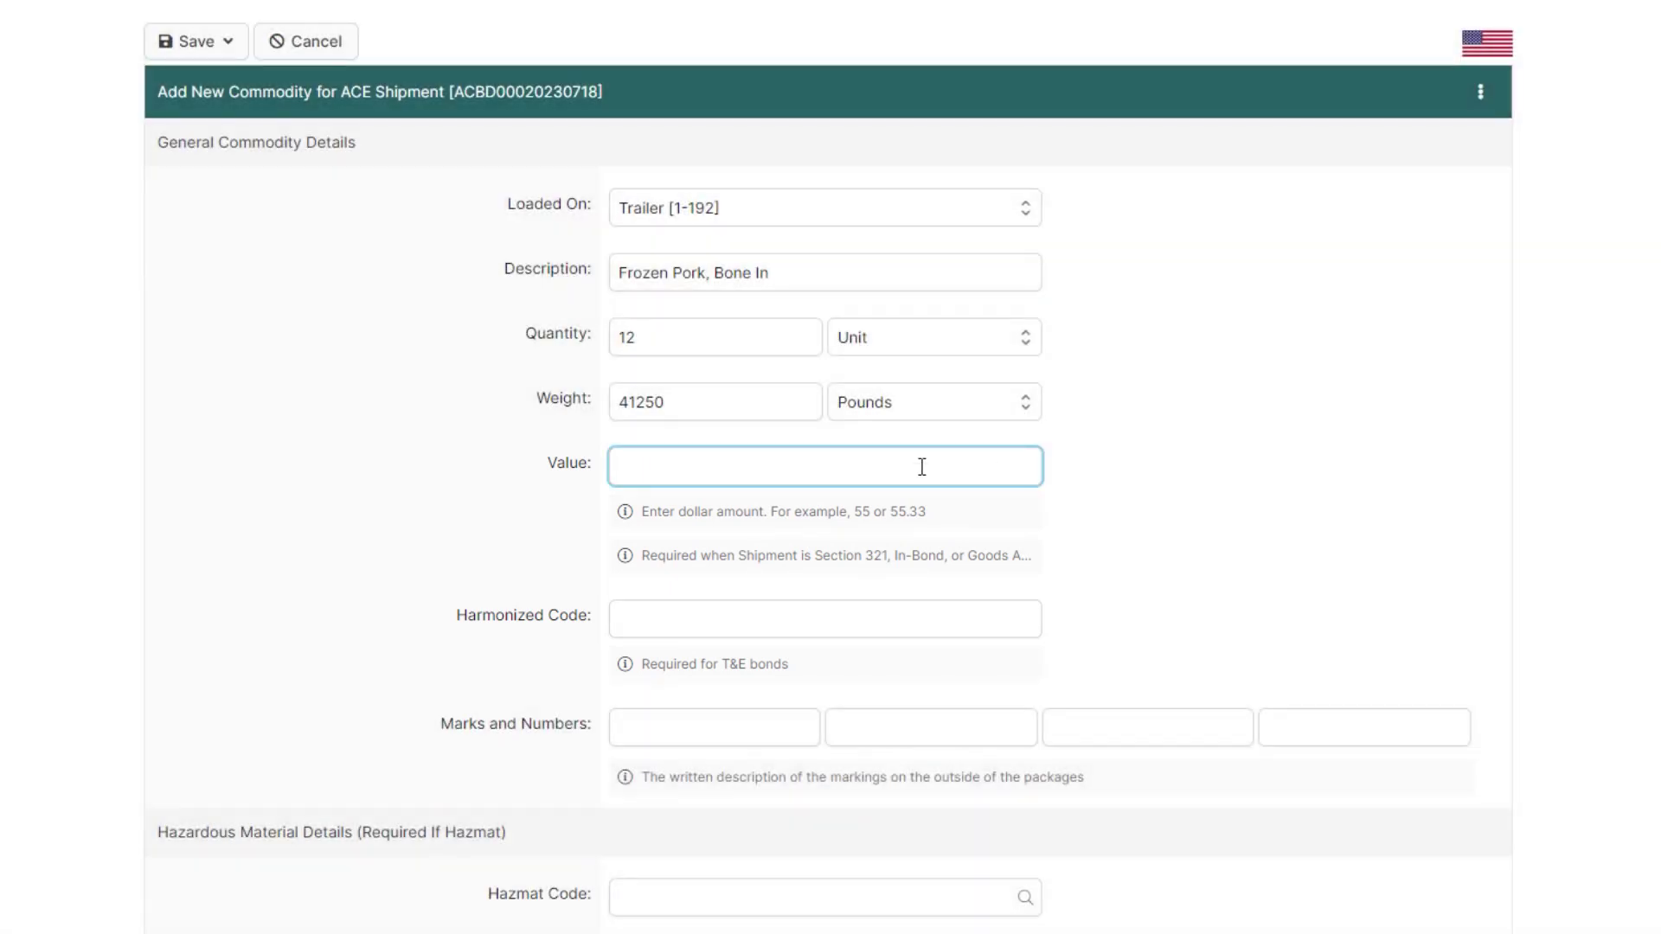
{"action": "type", "text": "25233"}
{"action": "left_click", "coordinate": [844, 624]}
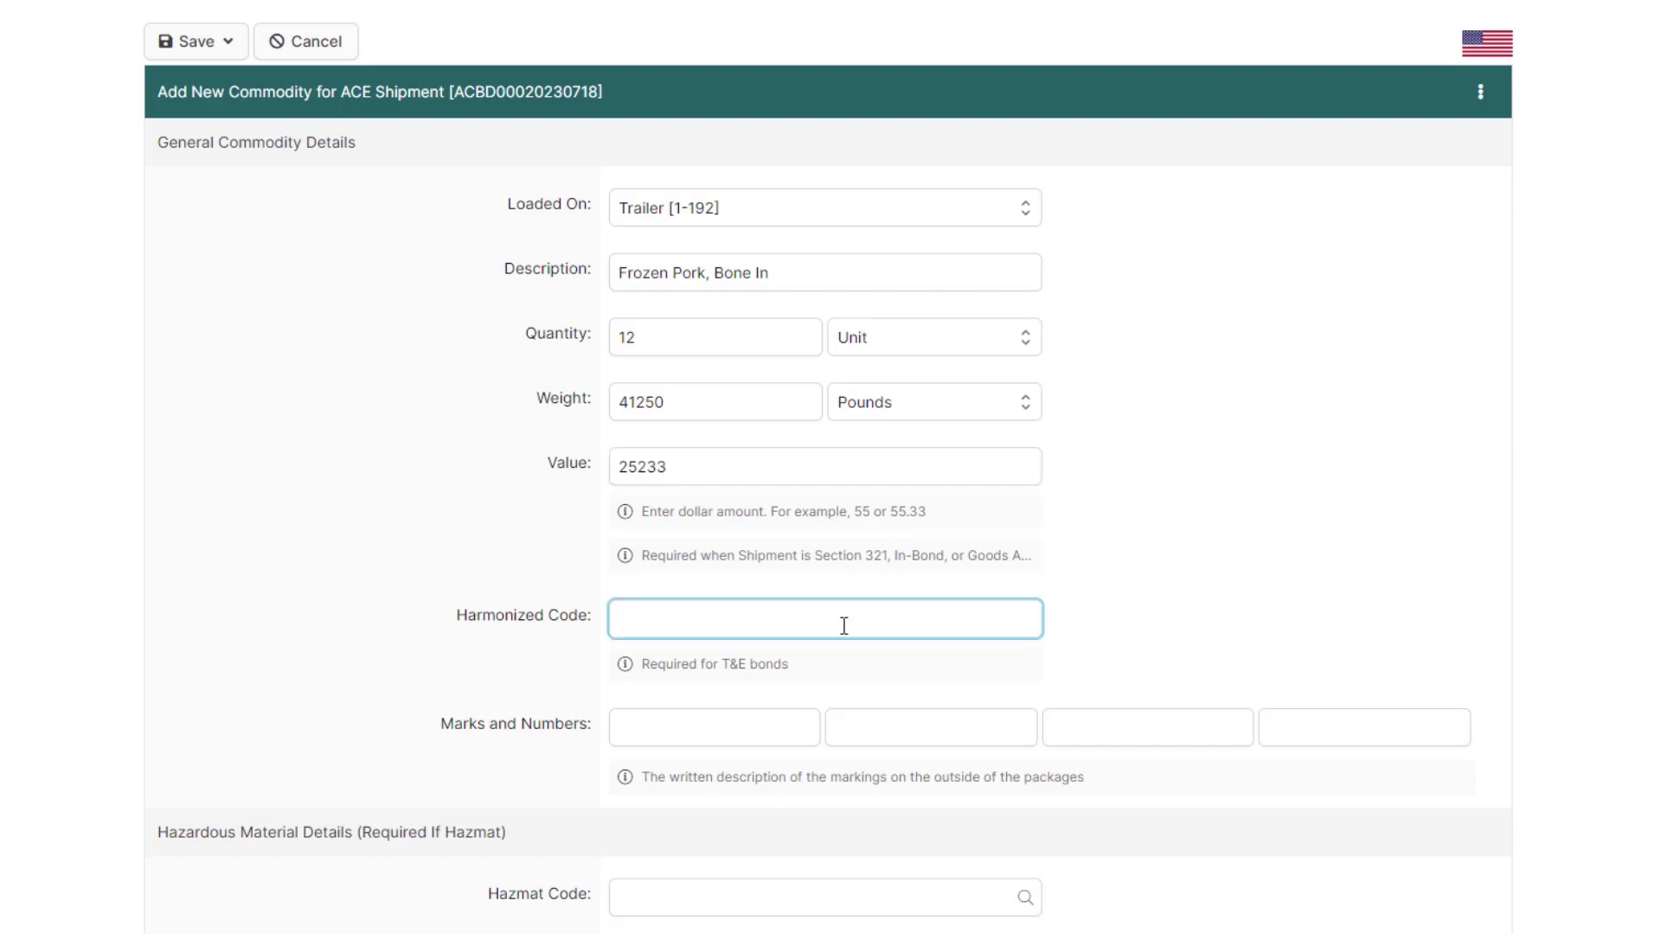
{"action": "type", "text": "020322"}
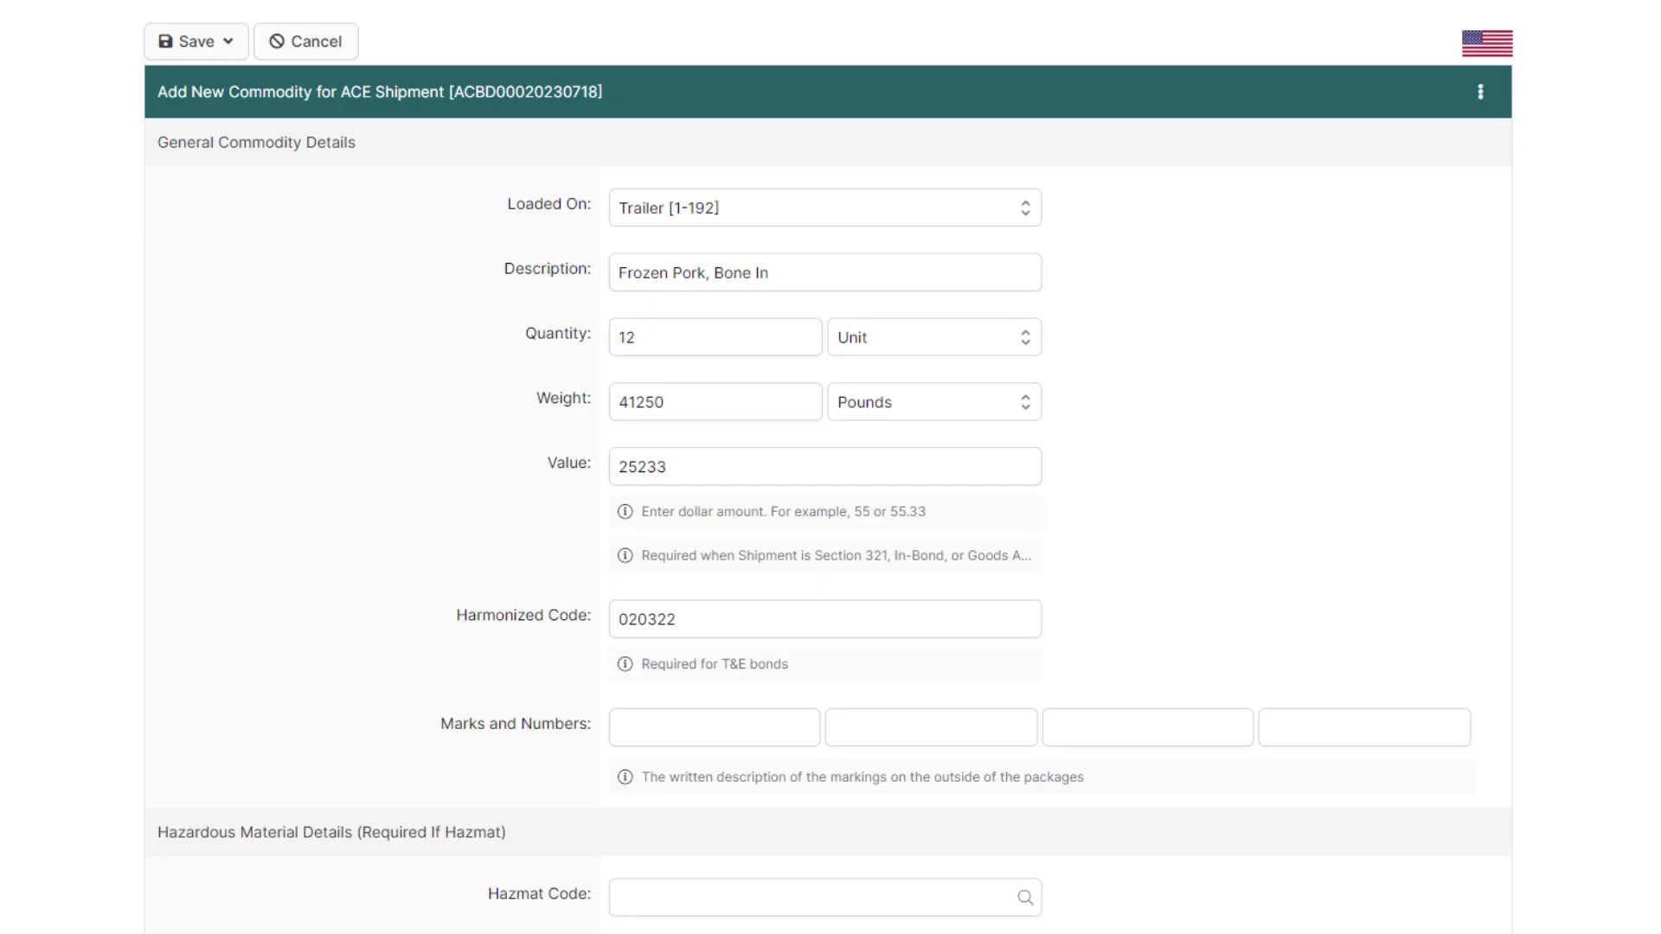
Save the commodity and continue to the in-bond details
{"action": "scroll", "coordinate": [830, 467], "scroll_direction": "down", "scroll_amount": 5}
{"action": "left_click", "coordinate": [857, 605]}
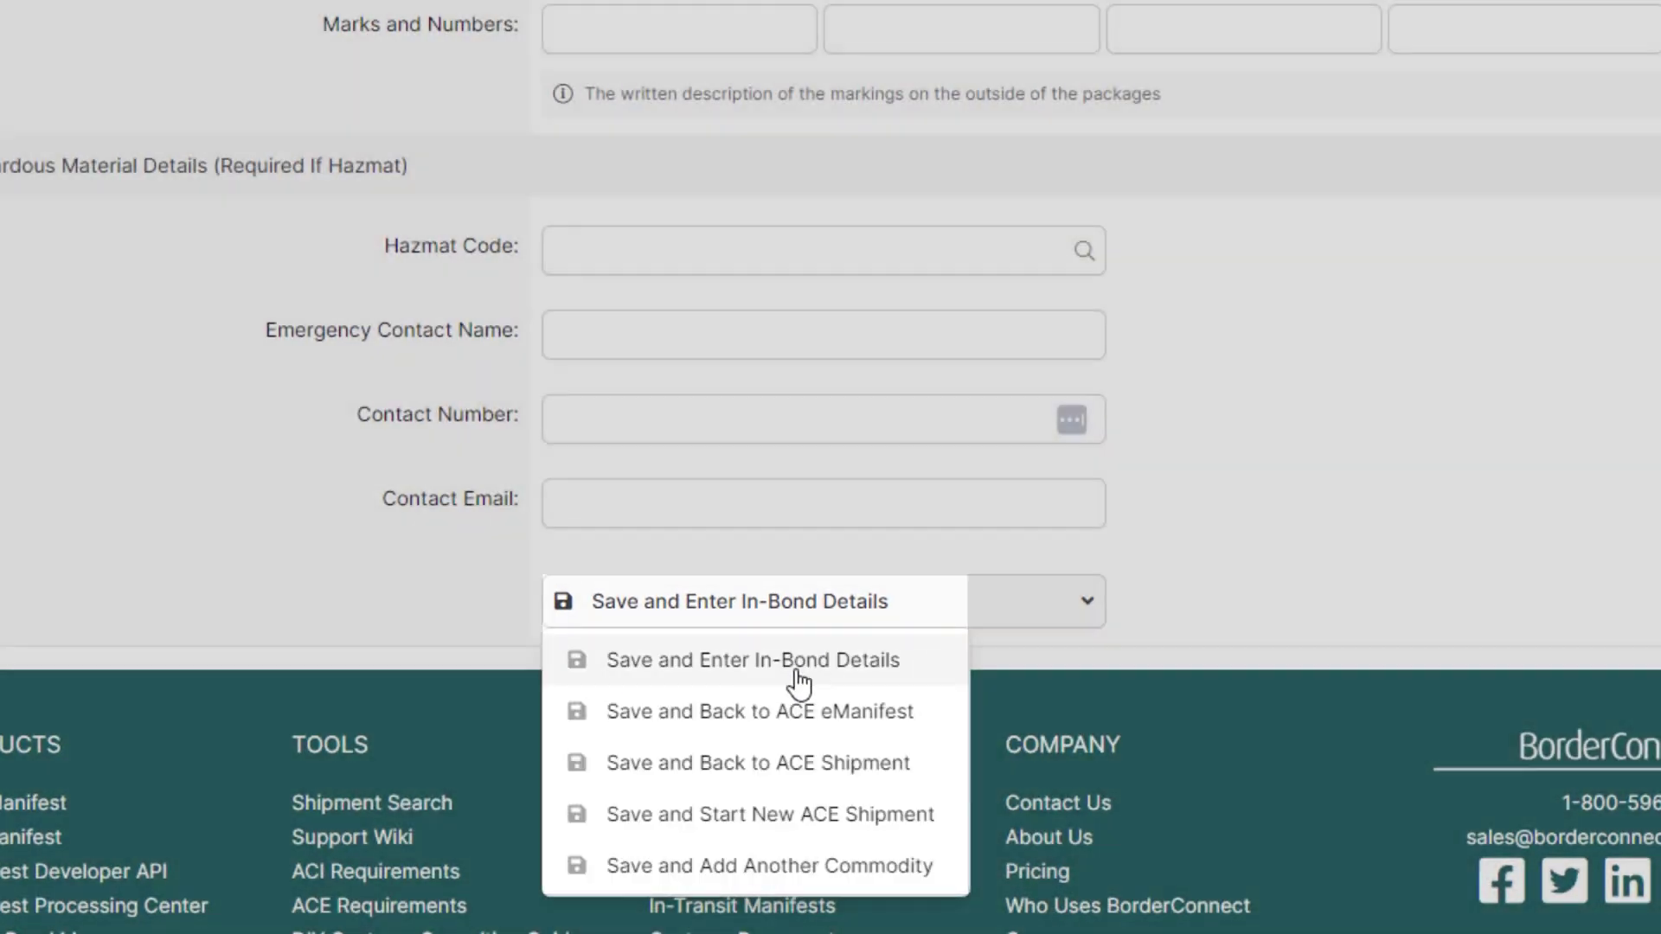
{"action": "left_click", "coordinate": [797, 671]}
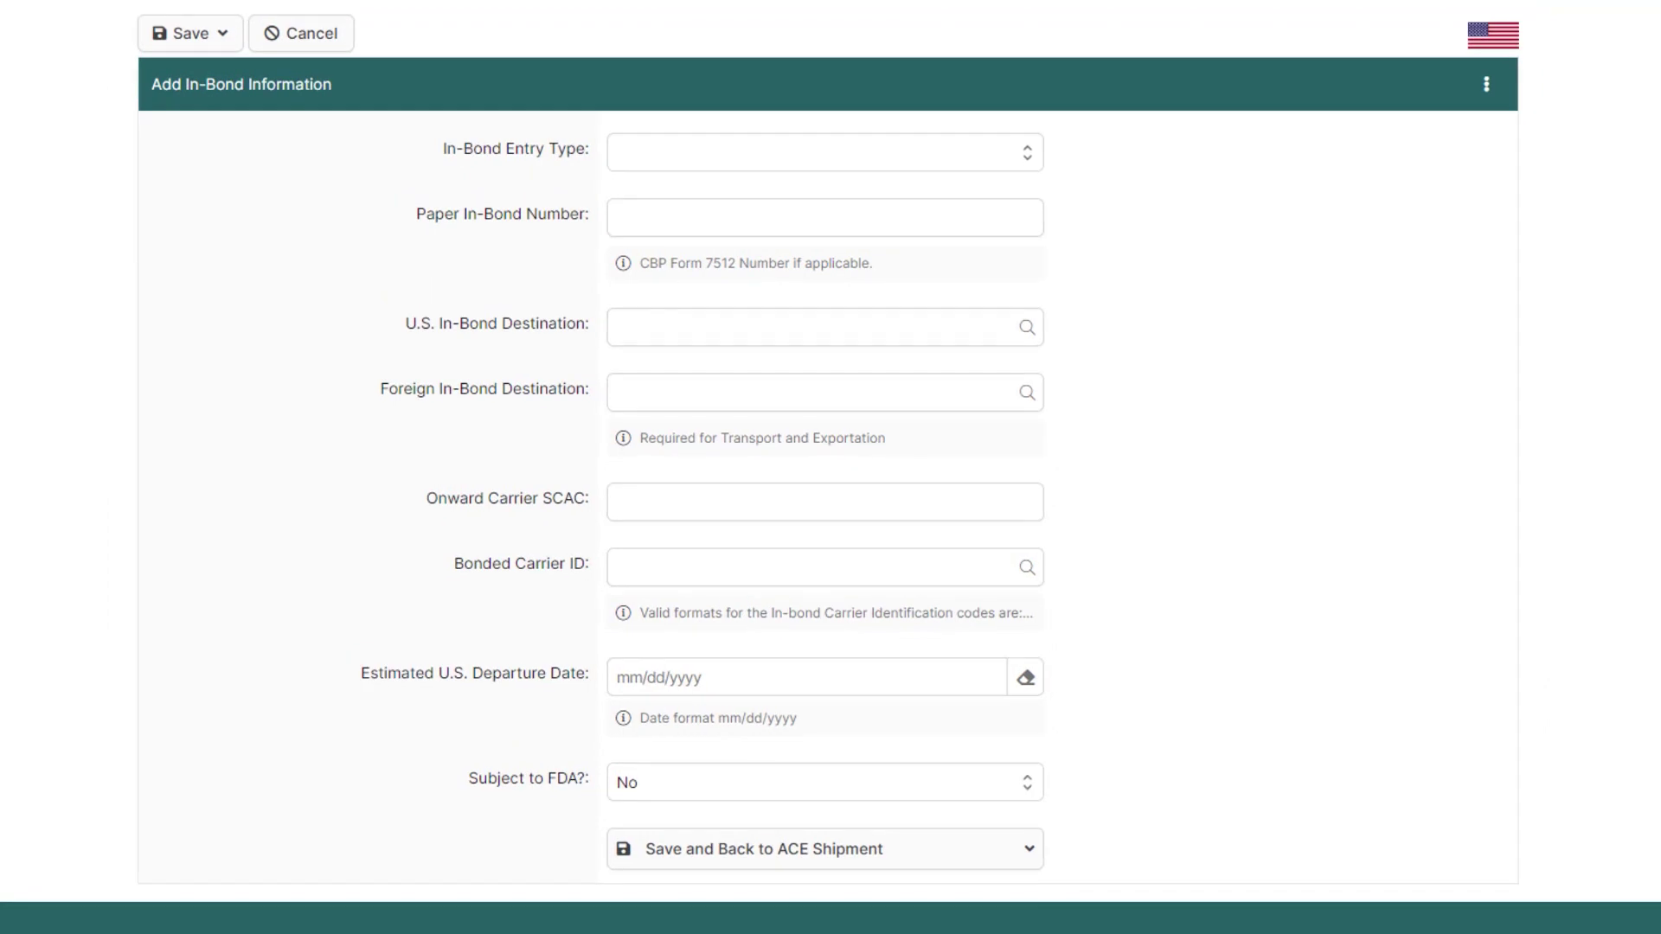
Set in-bond entry type 62 Transportation and Exportation with paper number 12345678
{"action": "left_click", "coordinate": [884, 156]}
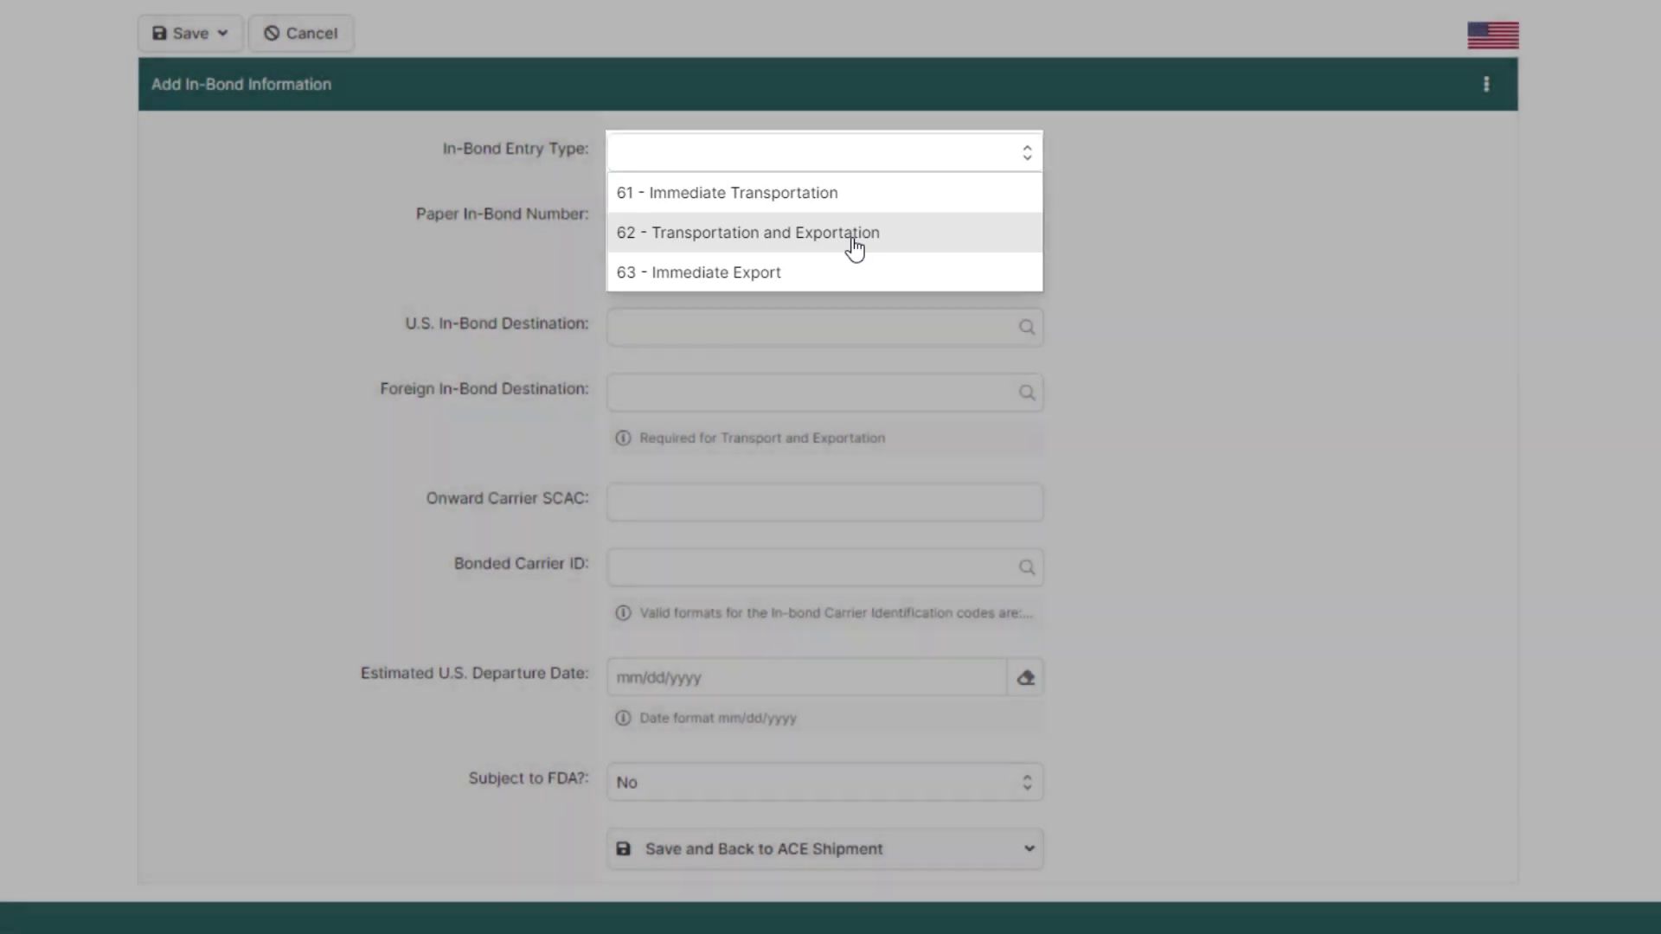
{"action": "left_click", "coordinate": [854, 247]}
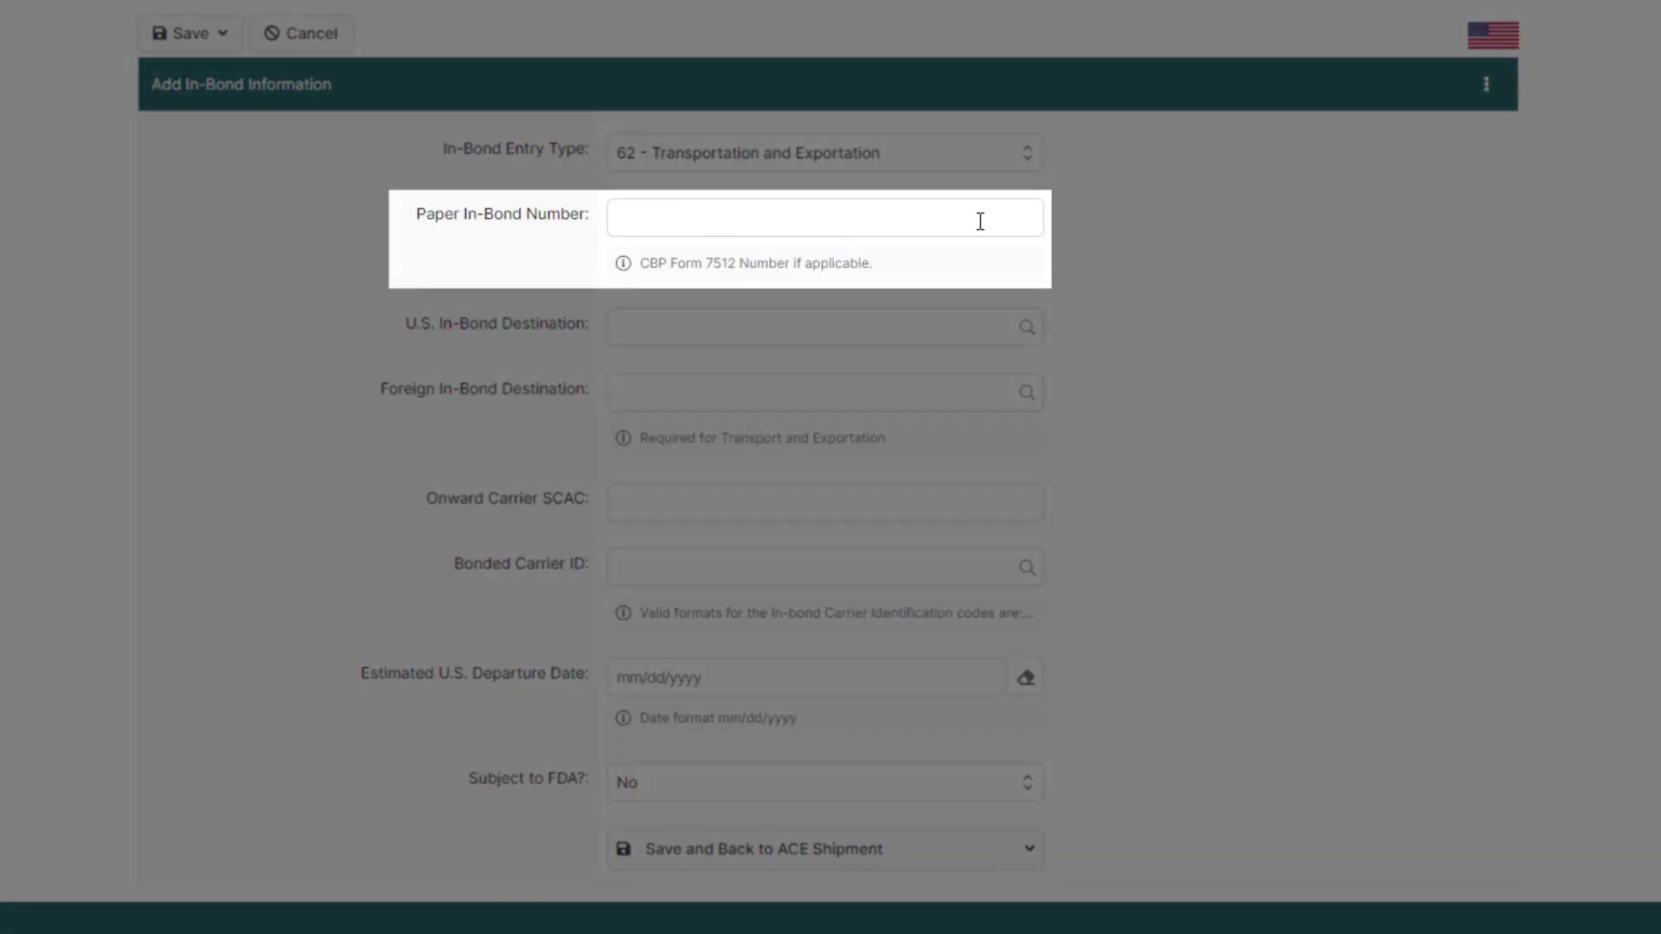
{"action": "left_click", "coordinate": [981, 222]}
{"action": "type", "text": "12345678"}
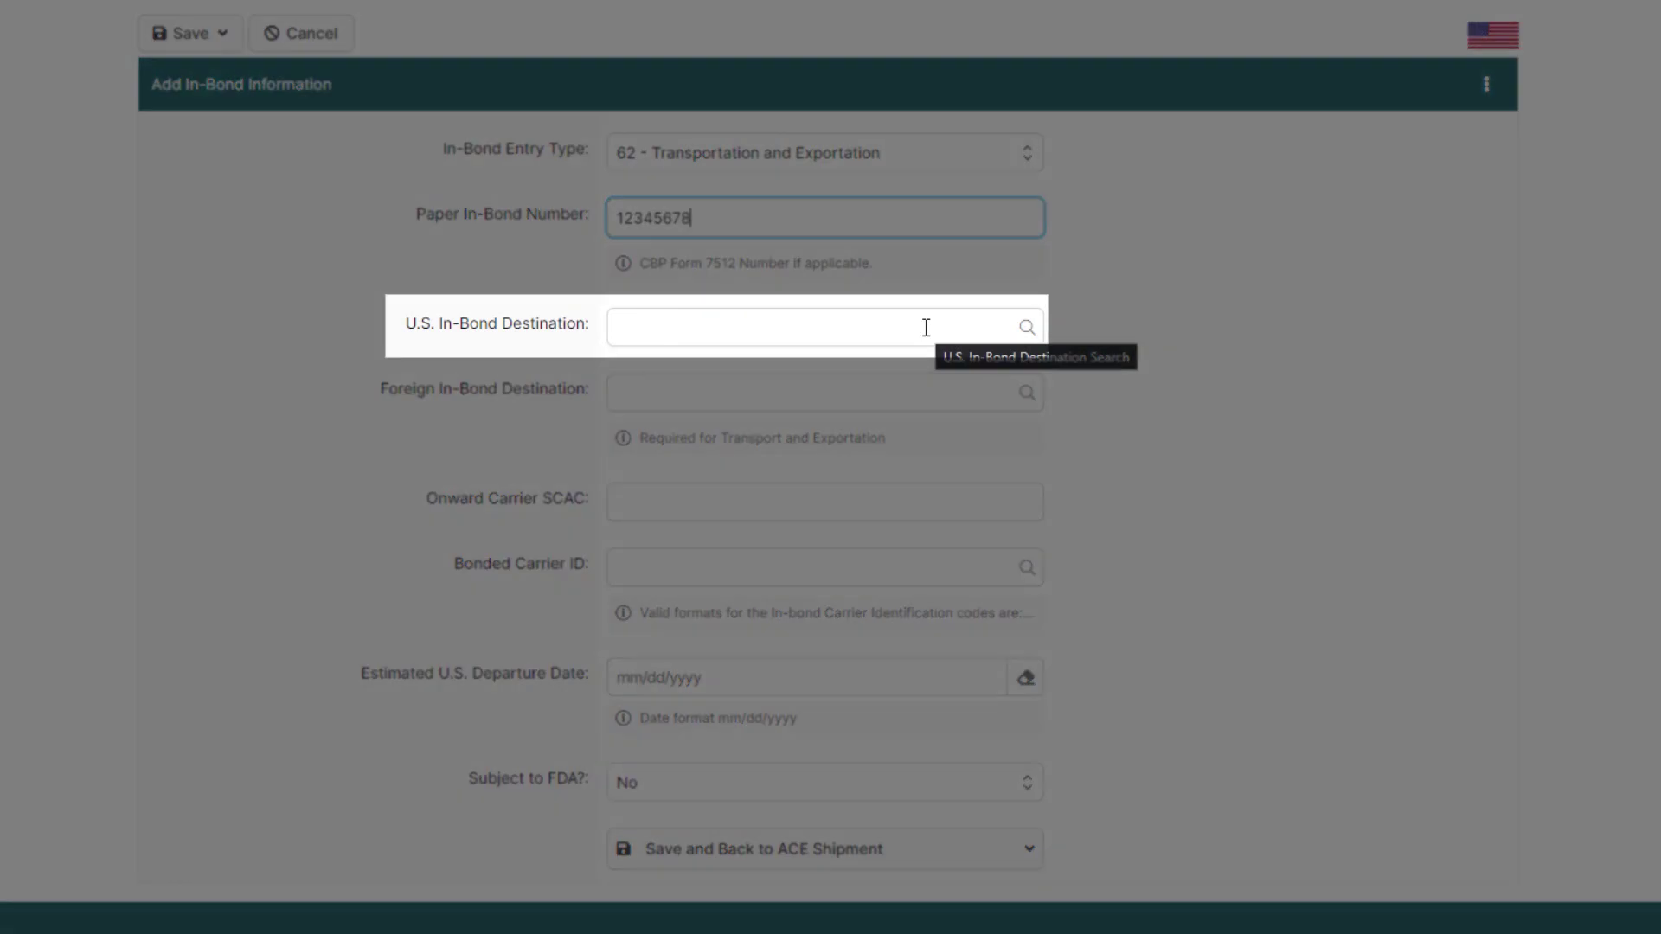
Set U.S. destination Laredo 2304 and foreign destination 97116 Morelos, Mexico
{"action": "left_click", "coordinate": [926, 327]}
{"action": "type", "text": "laredo"}
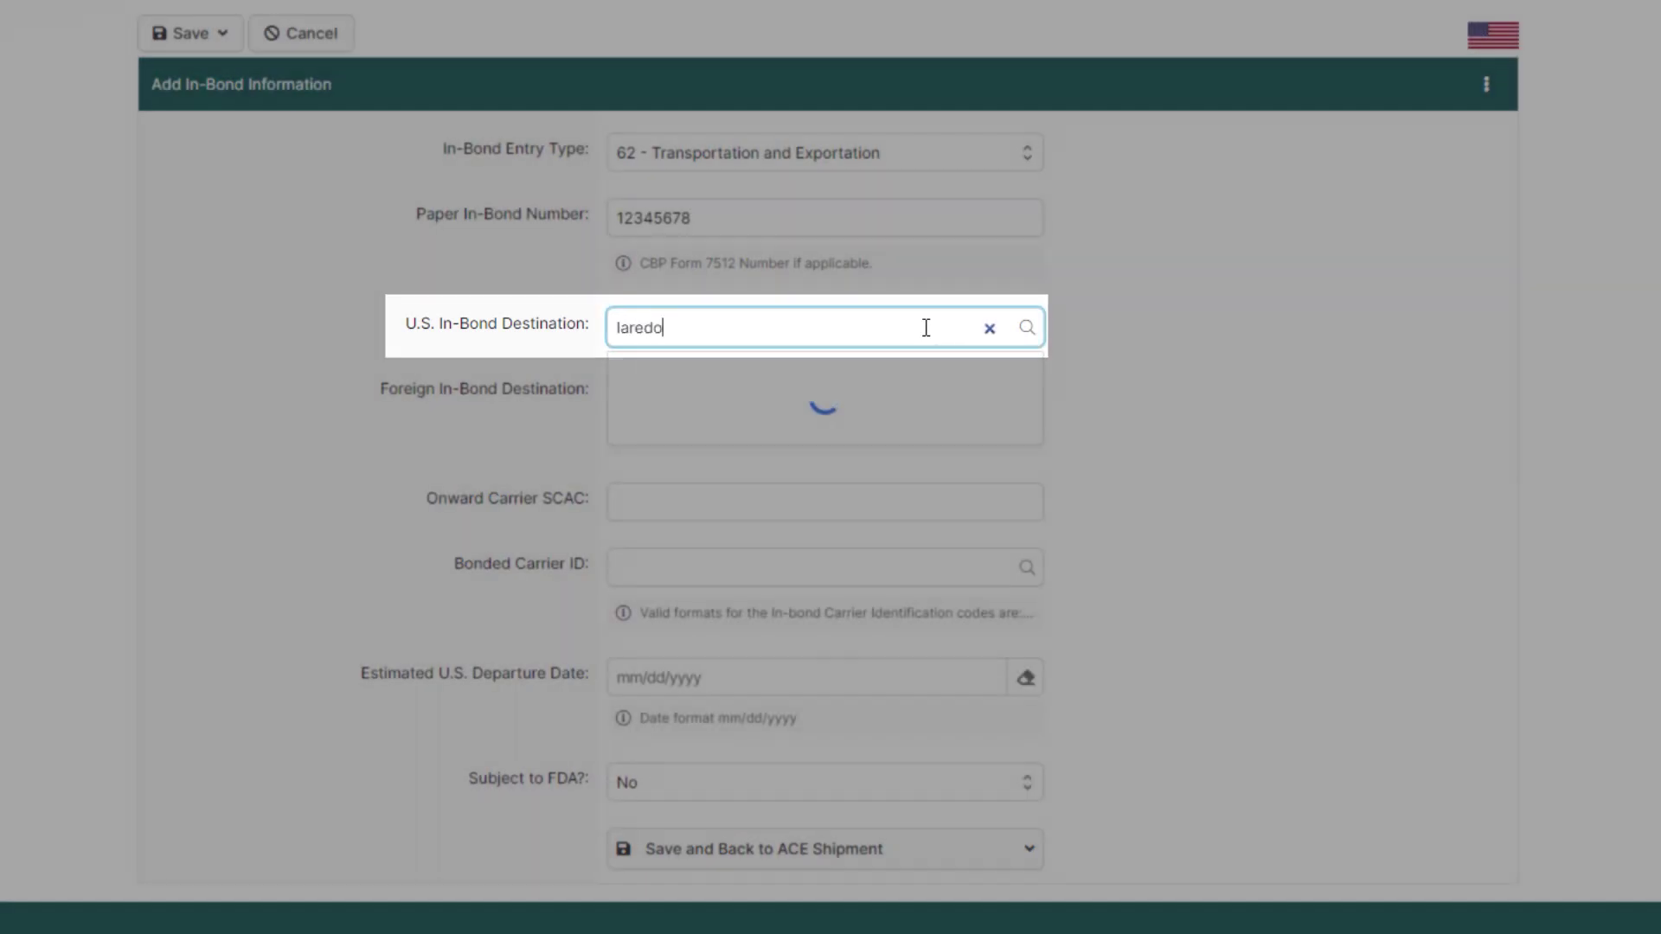
{"action": "left_click", "coordinate": [770, 415]}
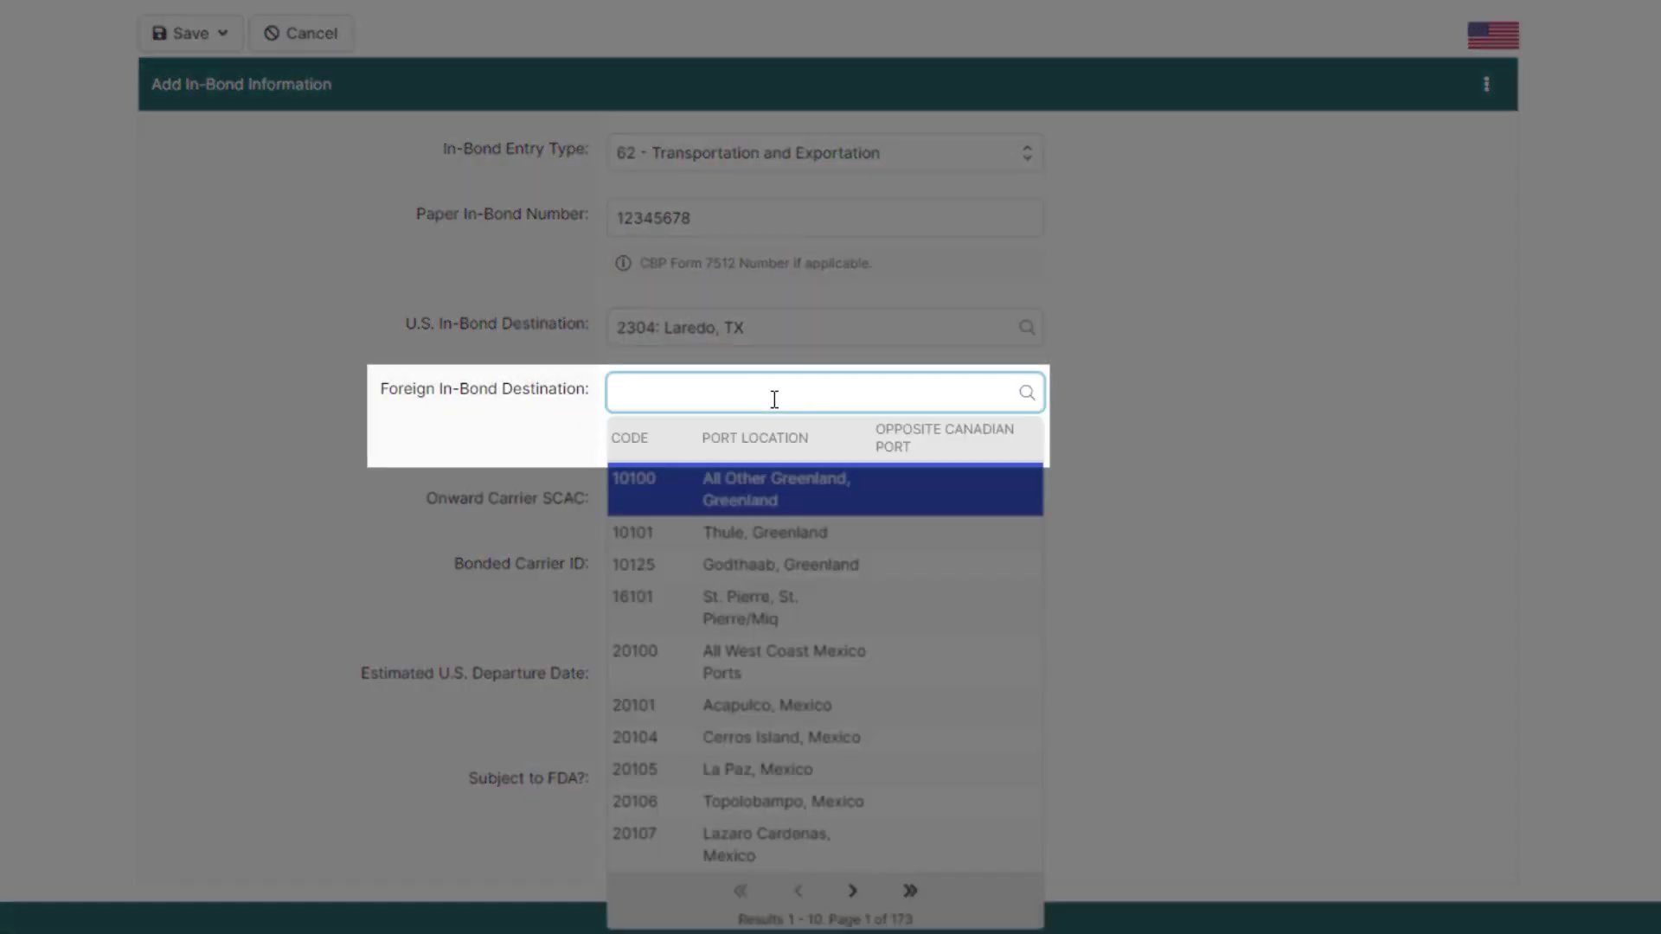
{"action": "type", "text": "97116"}
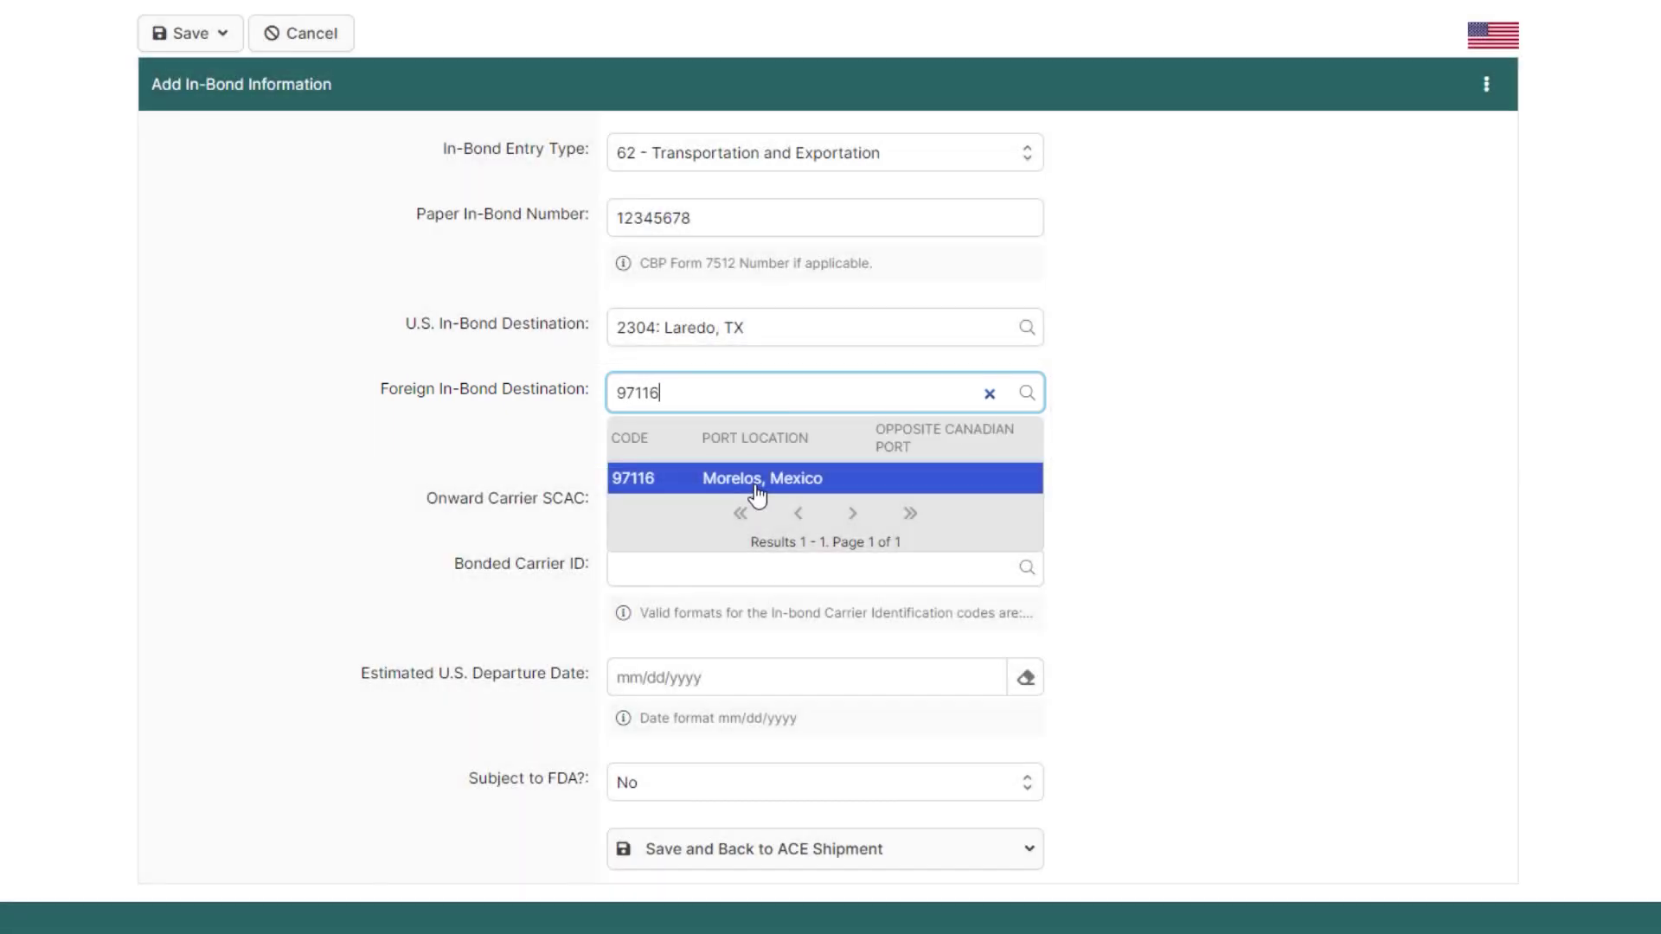
{"action": "left_click", "coordinate": [757, 490]}
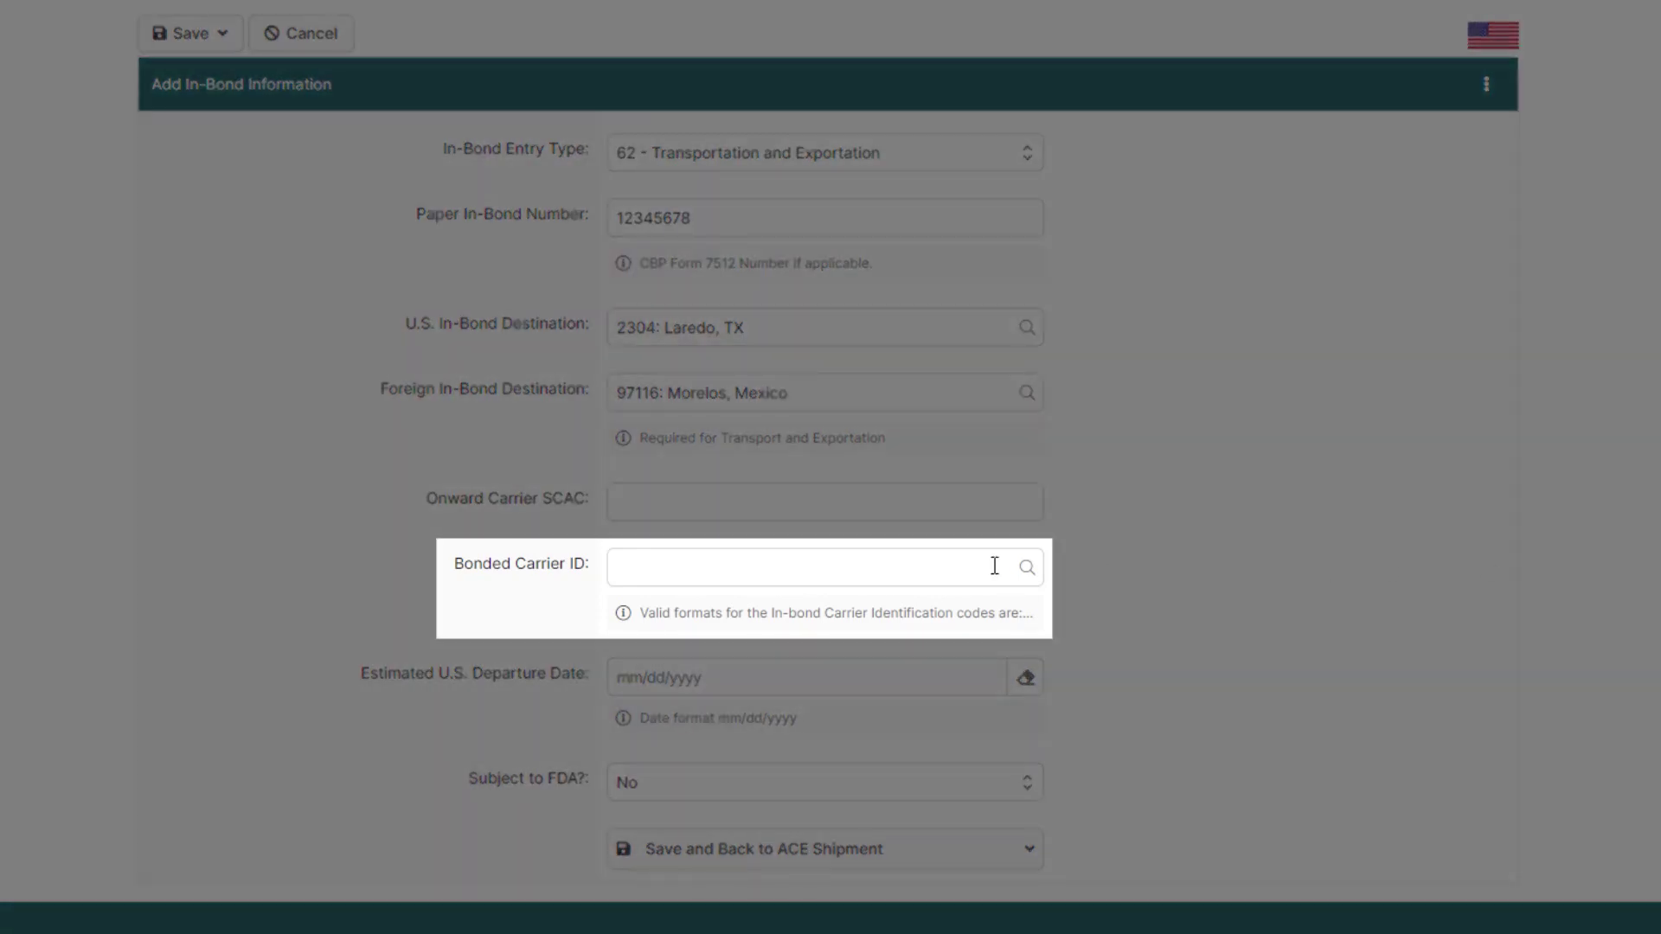
{"action": "left_click", "coordinate": [965, 569]}
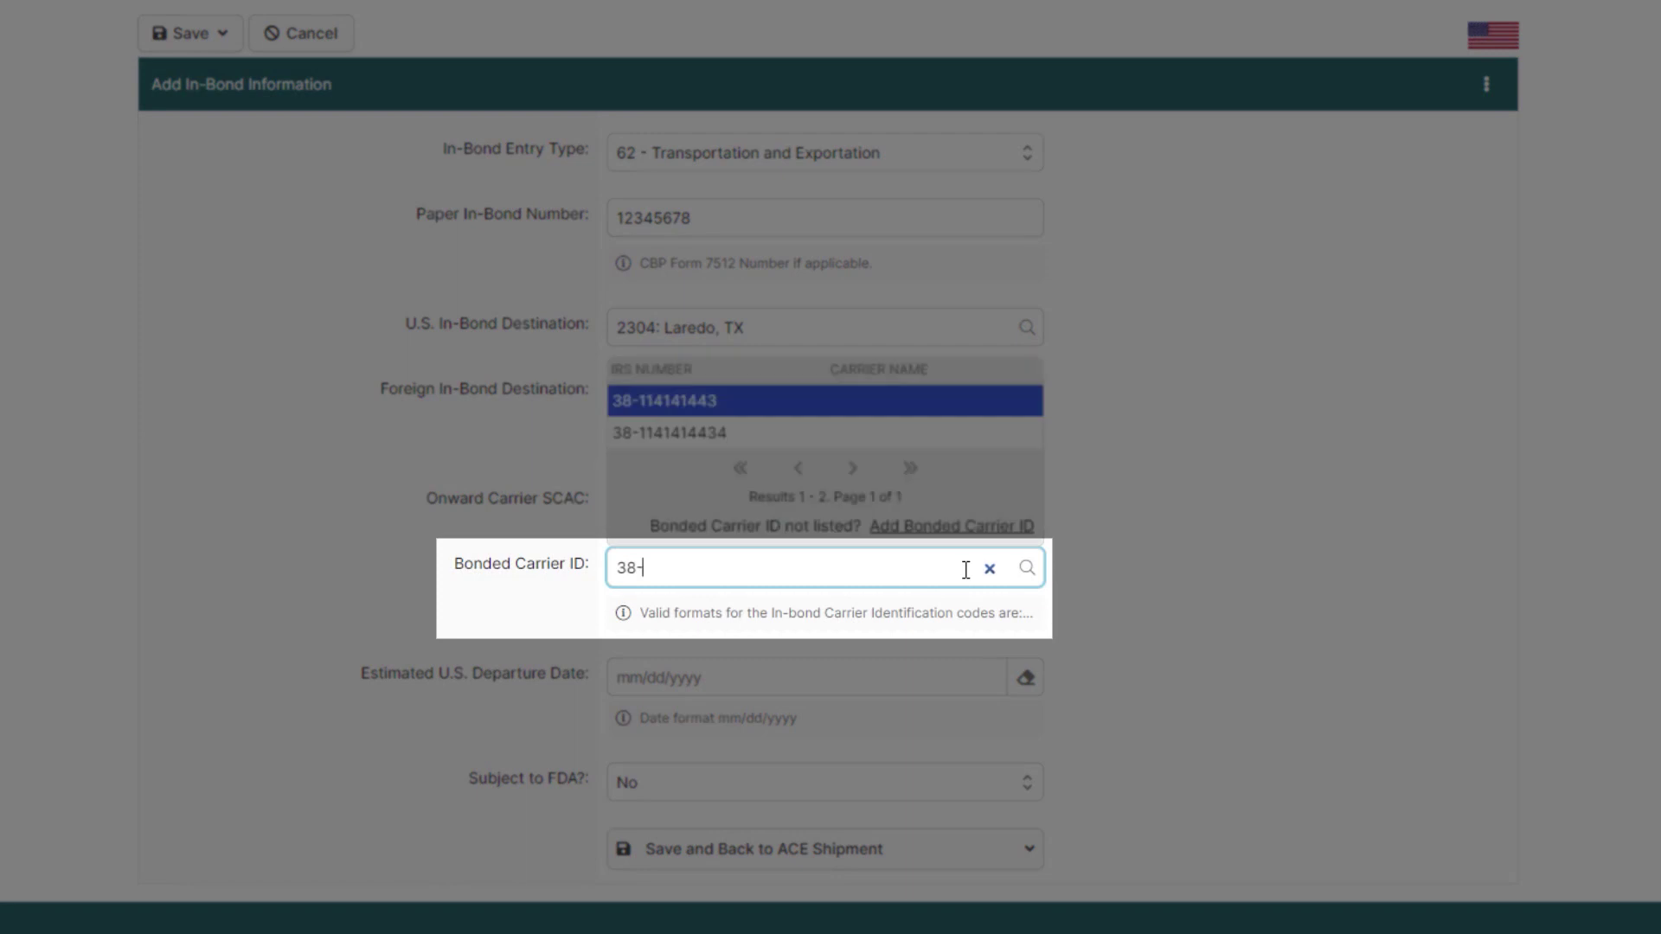
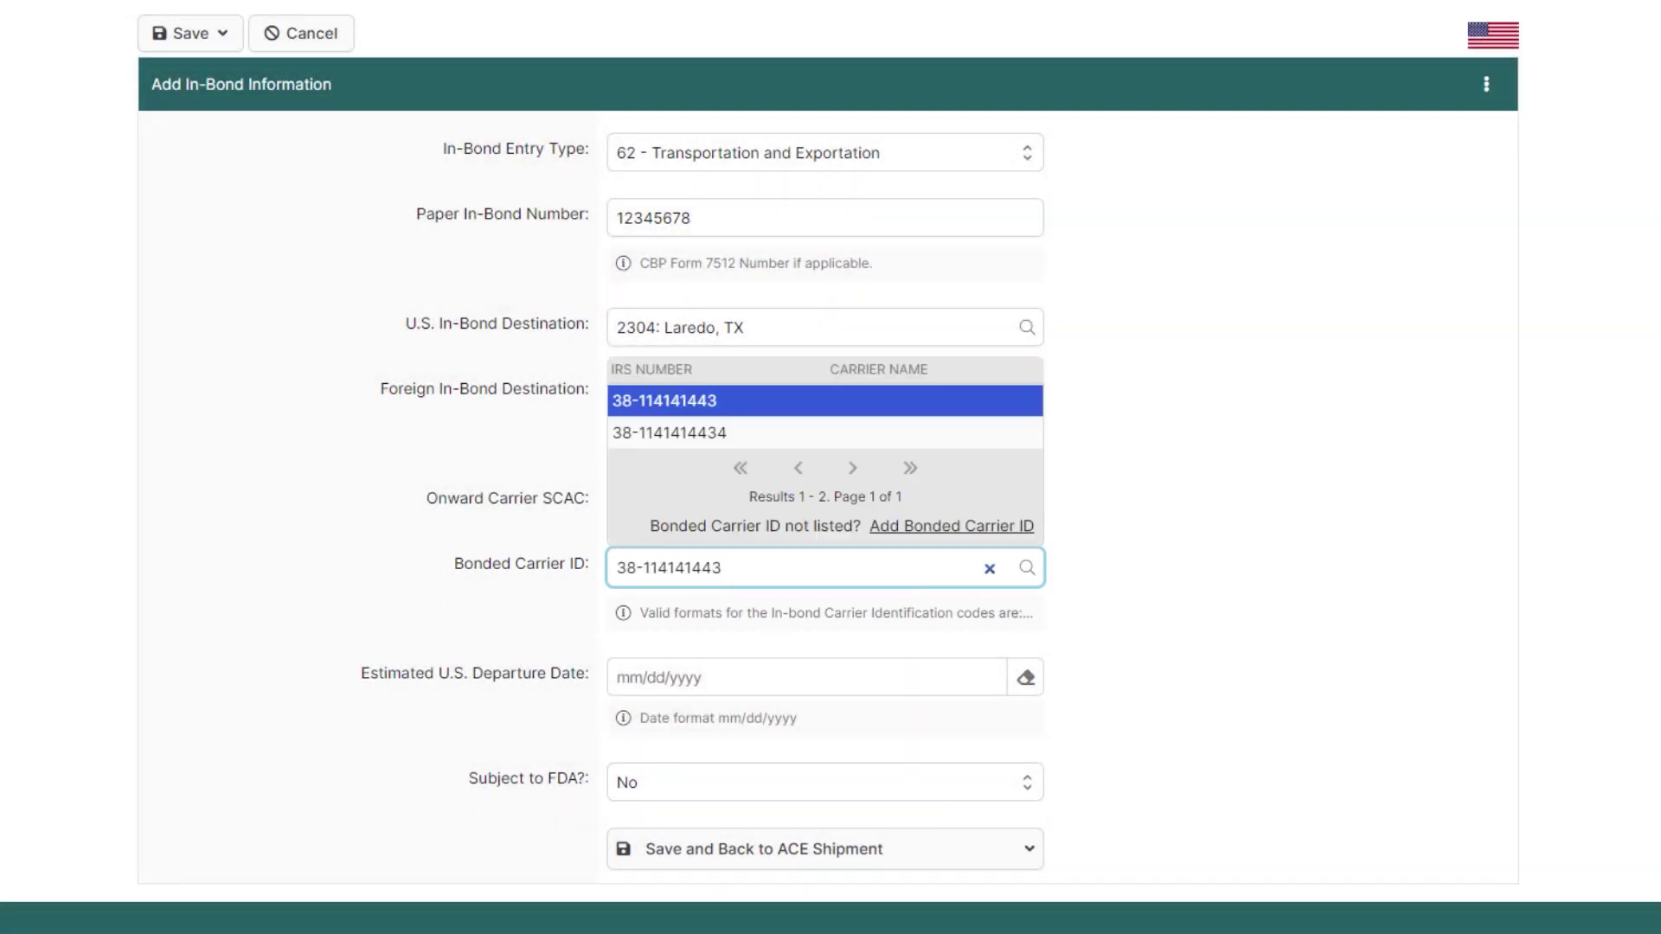
{"action": "left_click", "coordinate": [822, 412]}
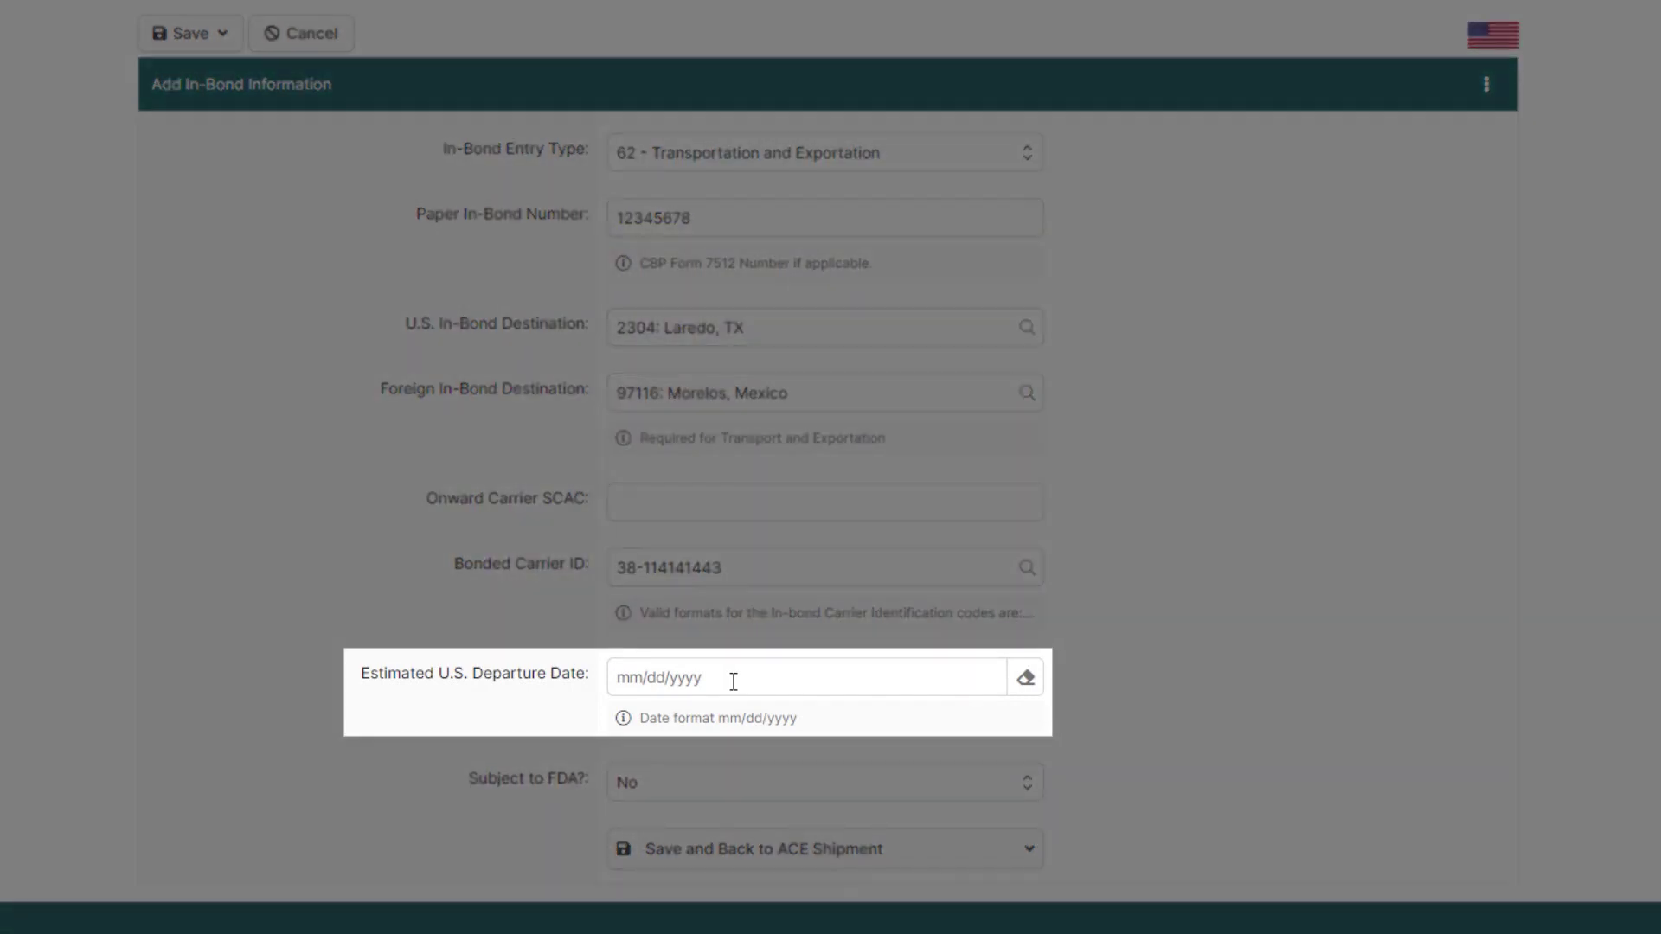
{"action": "left_click", "coordinate": [731, 678]}
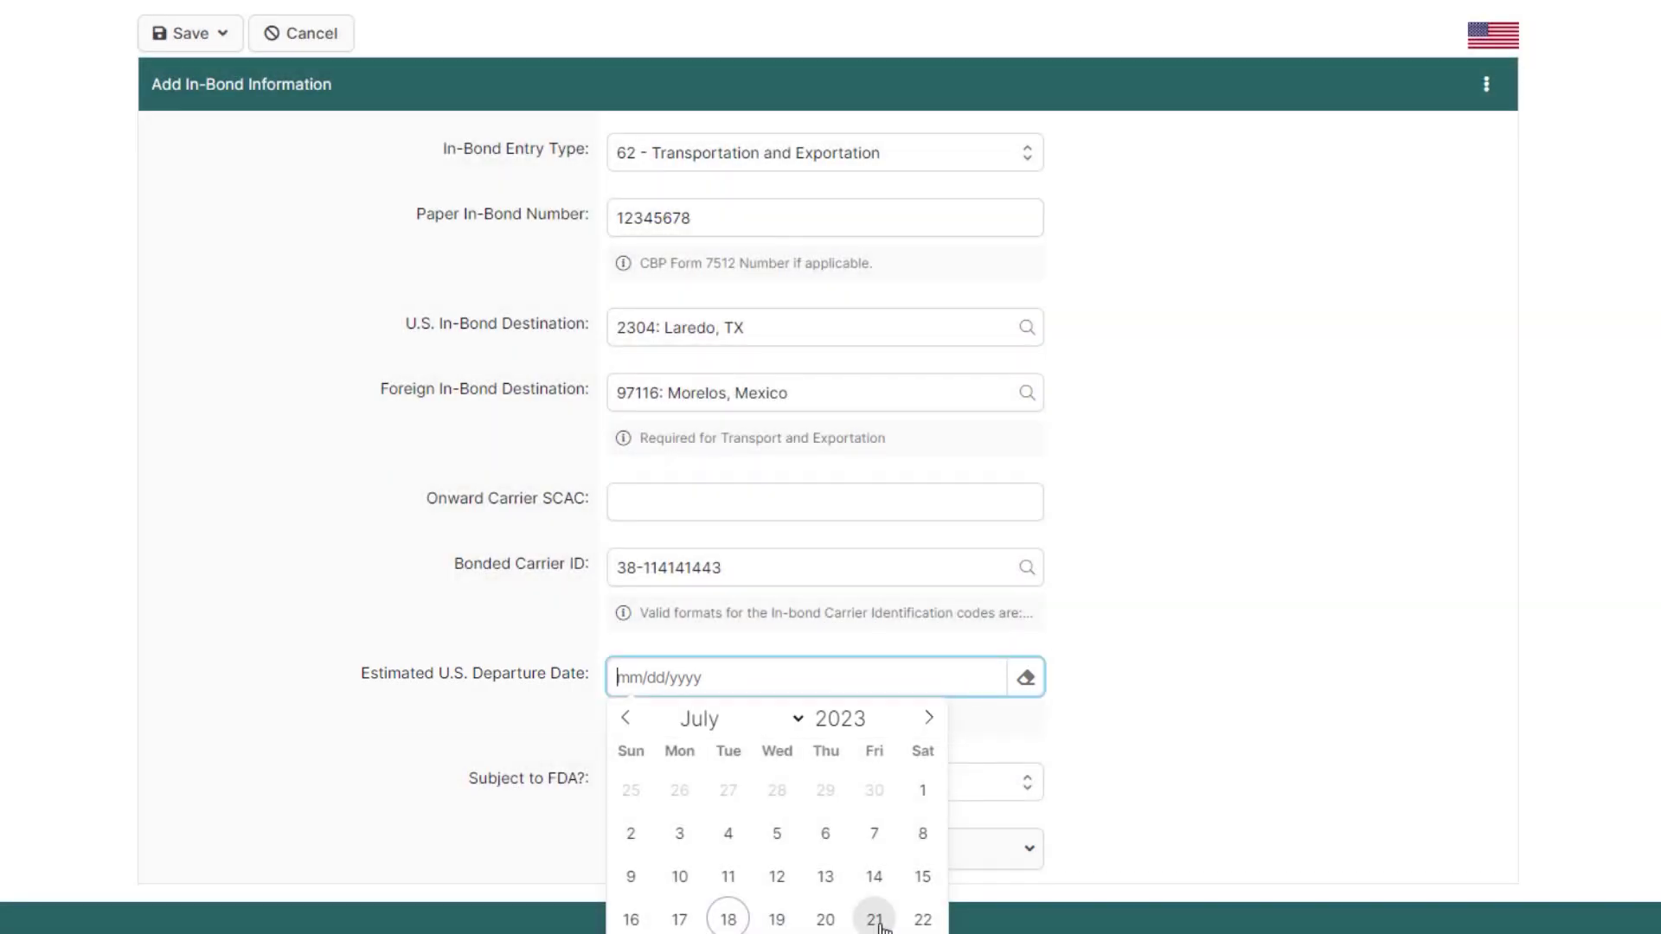
{"action": "left_click", "coordinate": [875, 920]}
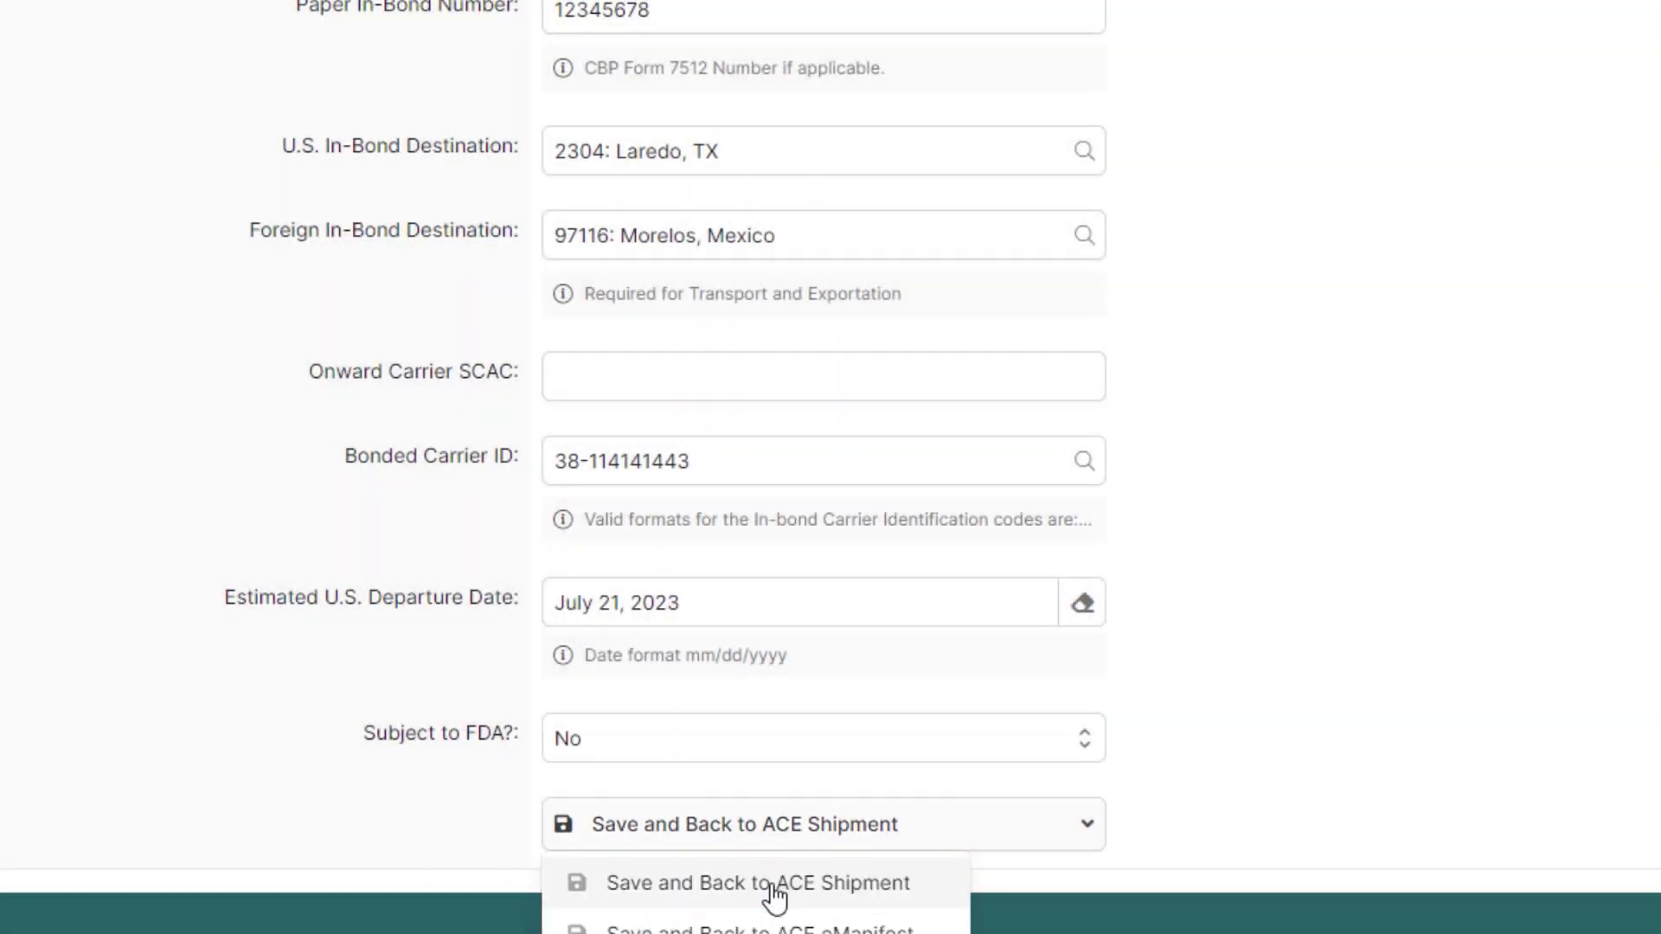
Save the in-bond back to the shipment and print its CBP Form 7512
{"action": "left_click", "coordinate": [772, 886]}
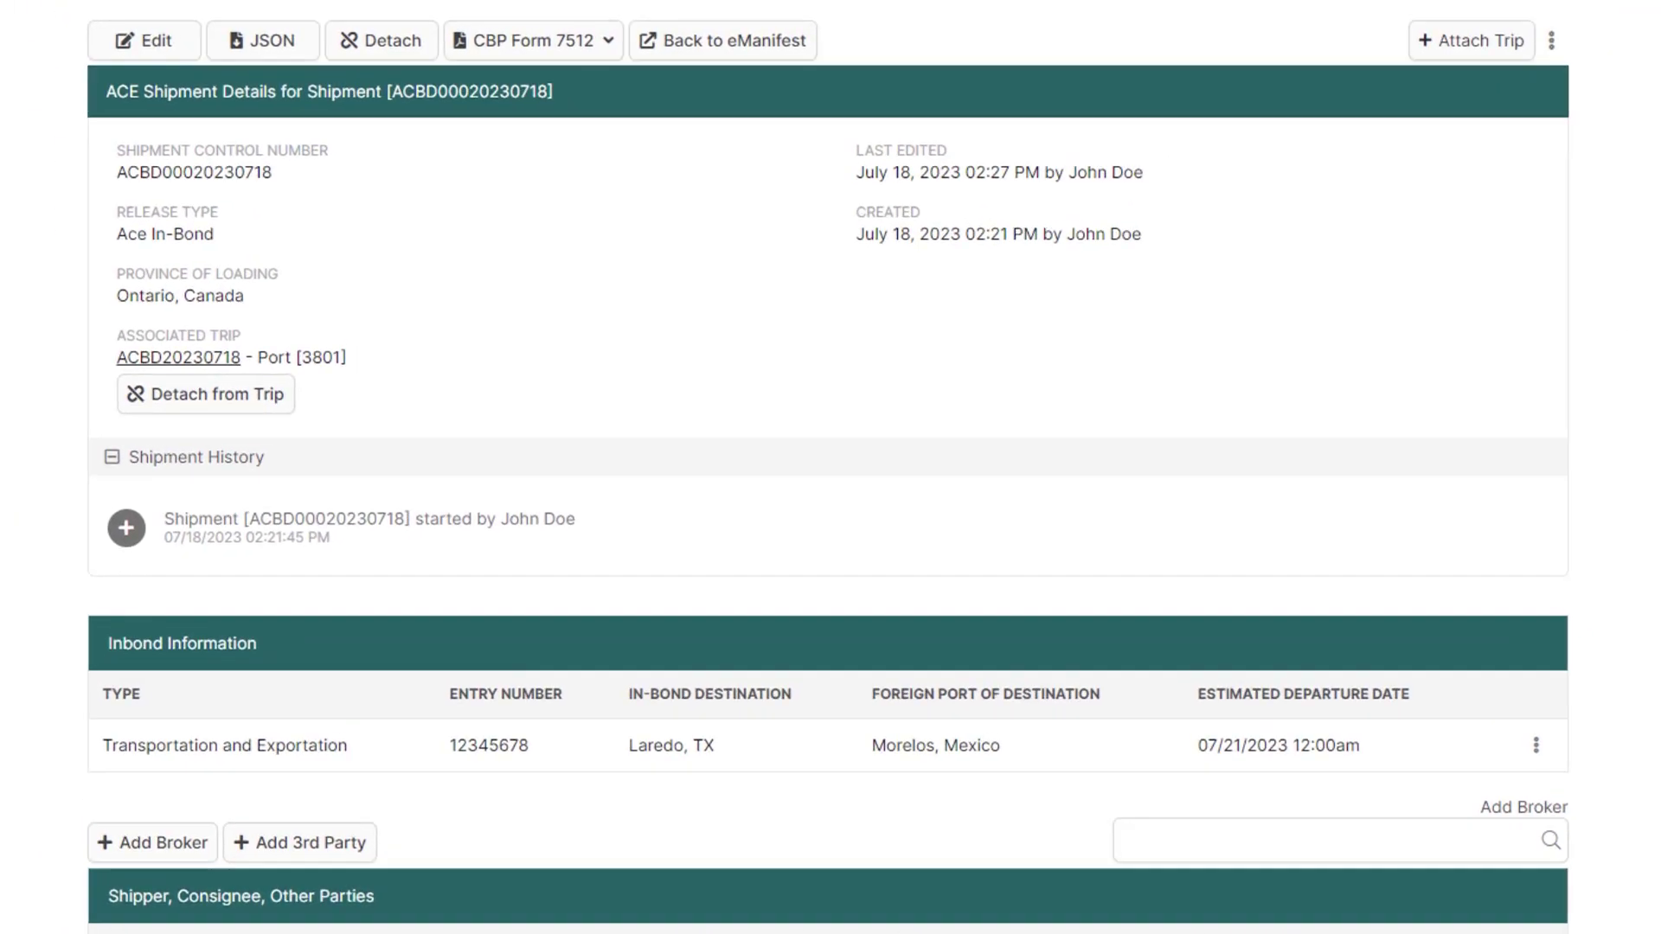
{"action": "left_click", "coordinate": [553, 37]}
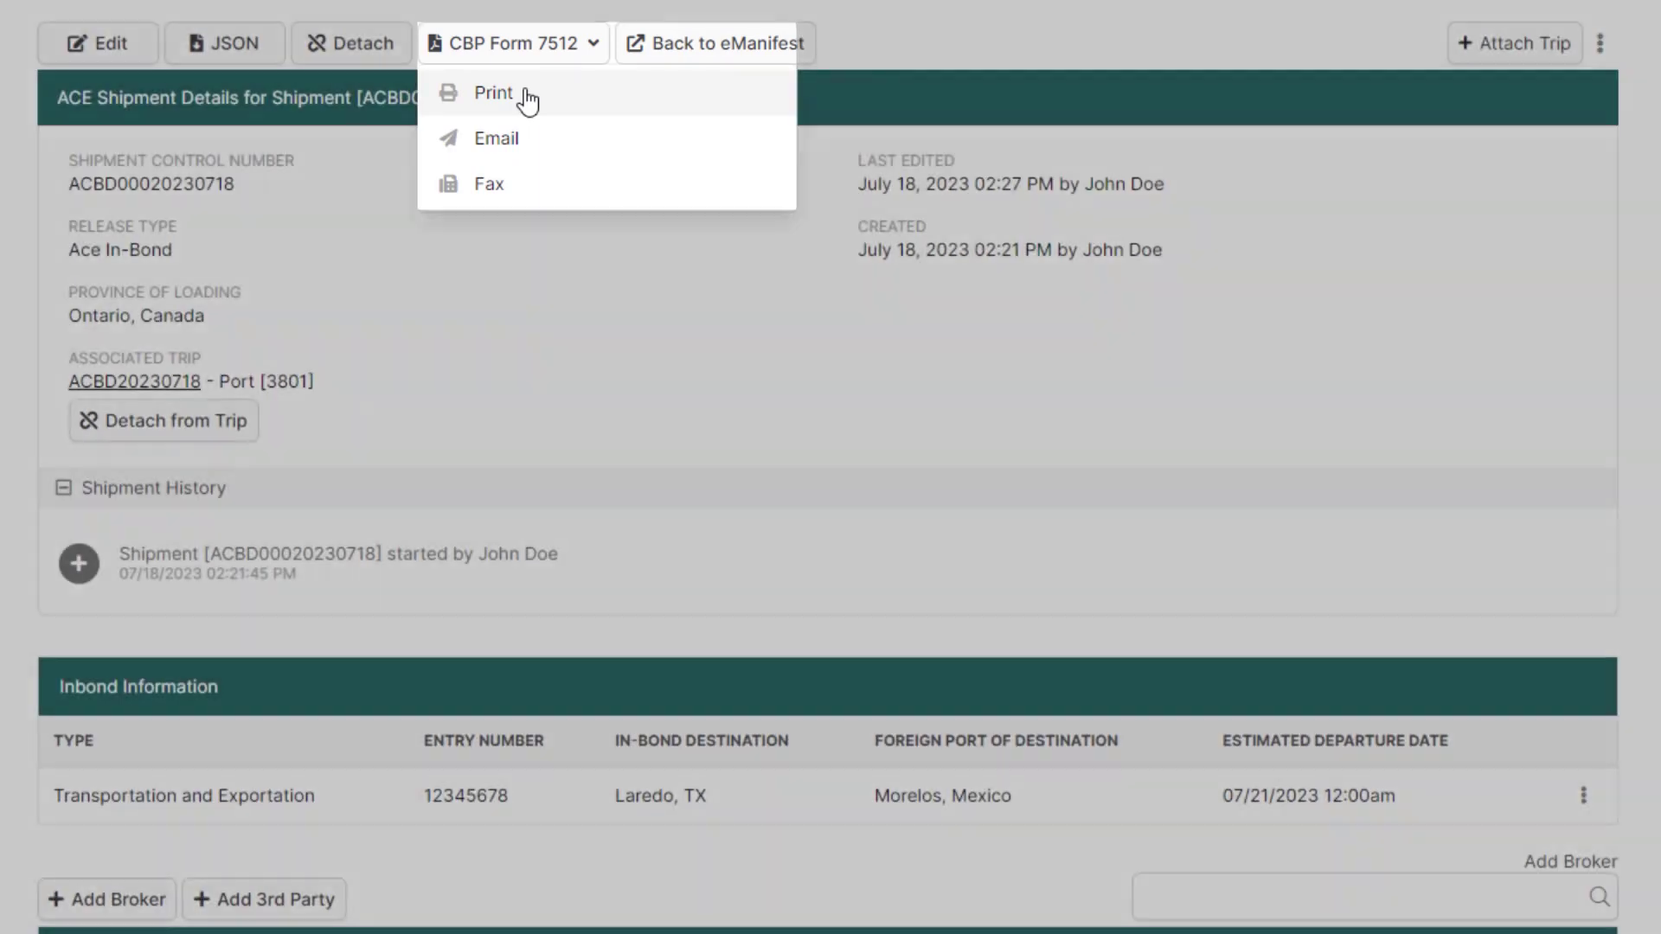
{"action": "left_click", "coordinate": [528, 97]}
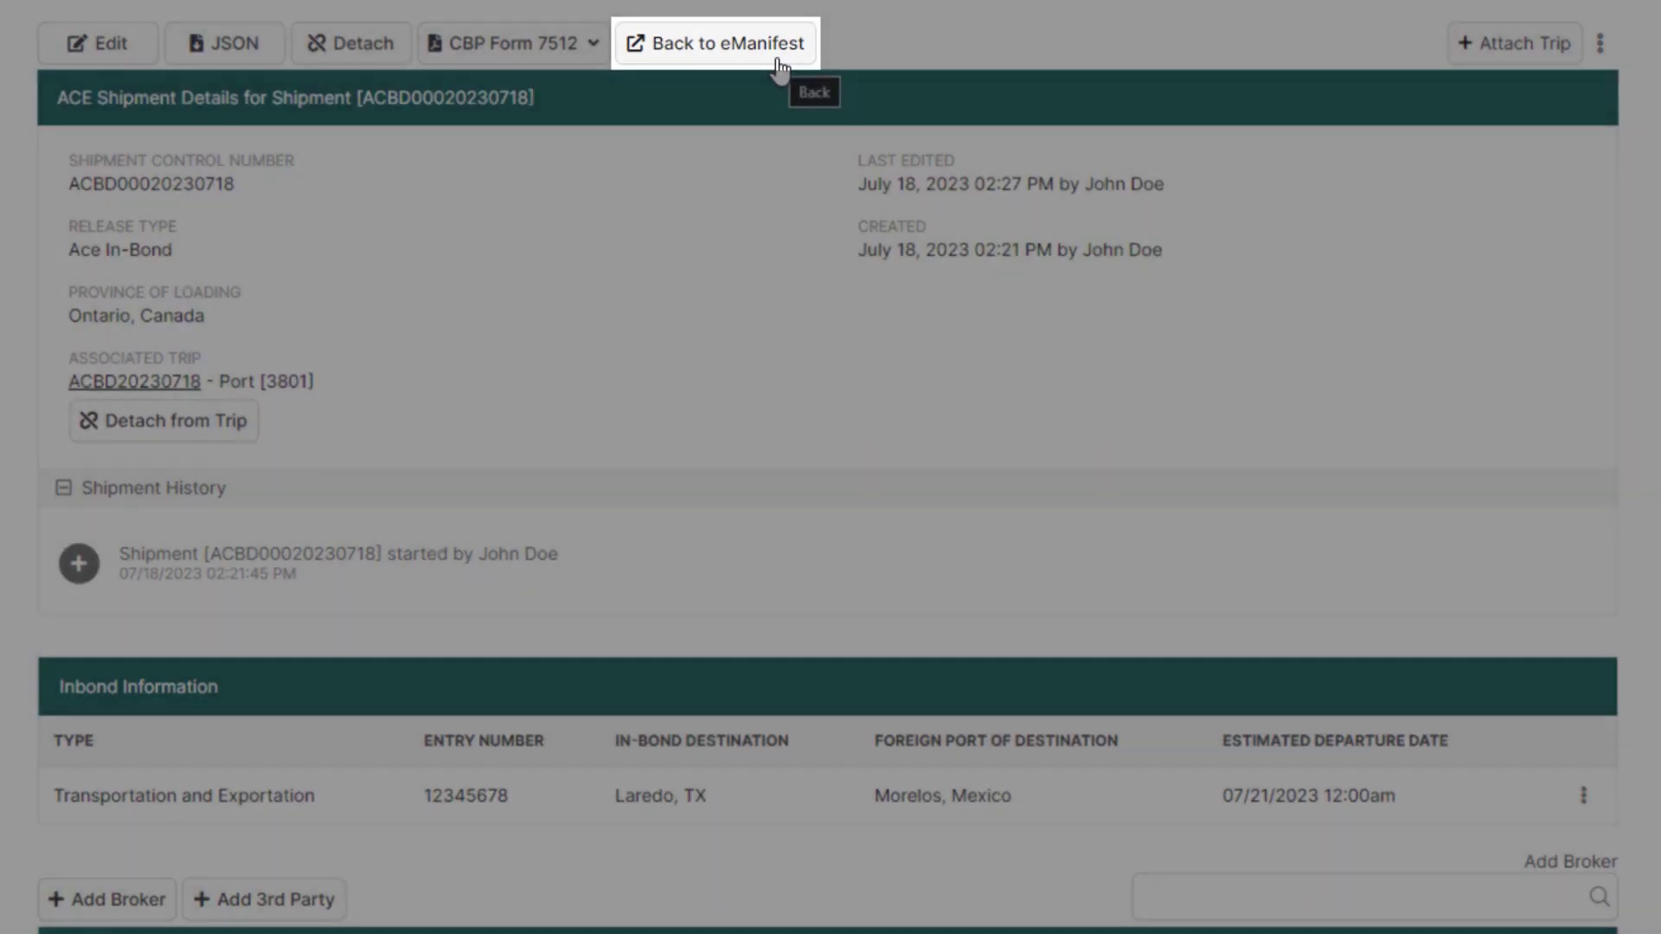
Return to the trip's eManifest and confirm a sync with CBP
{"action": "left_click", "coordinate": [780, 67]}
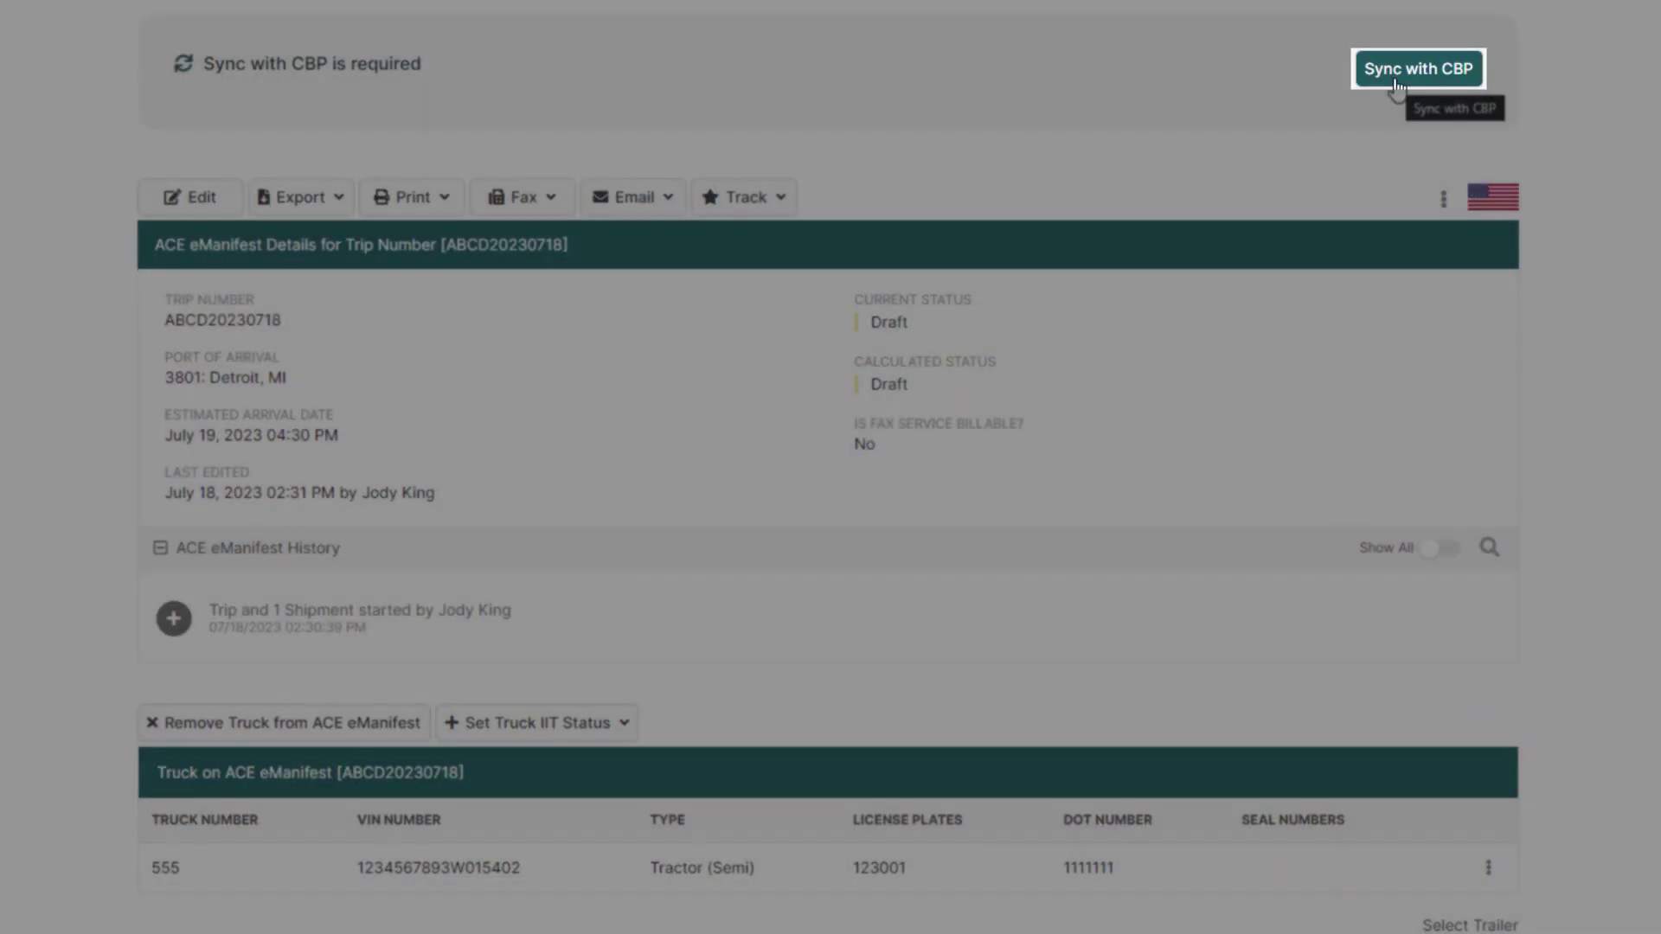
{"action": "left_click", "coordinate": [1394, 76]}
{"action": "left_click", "coordinate": [1082, 478]}
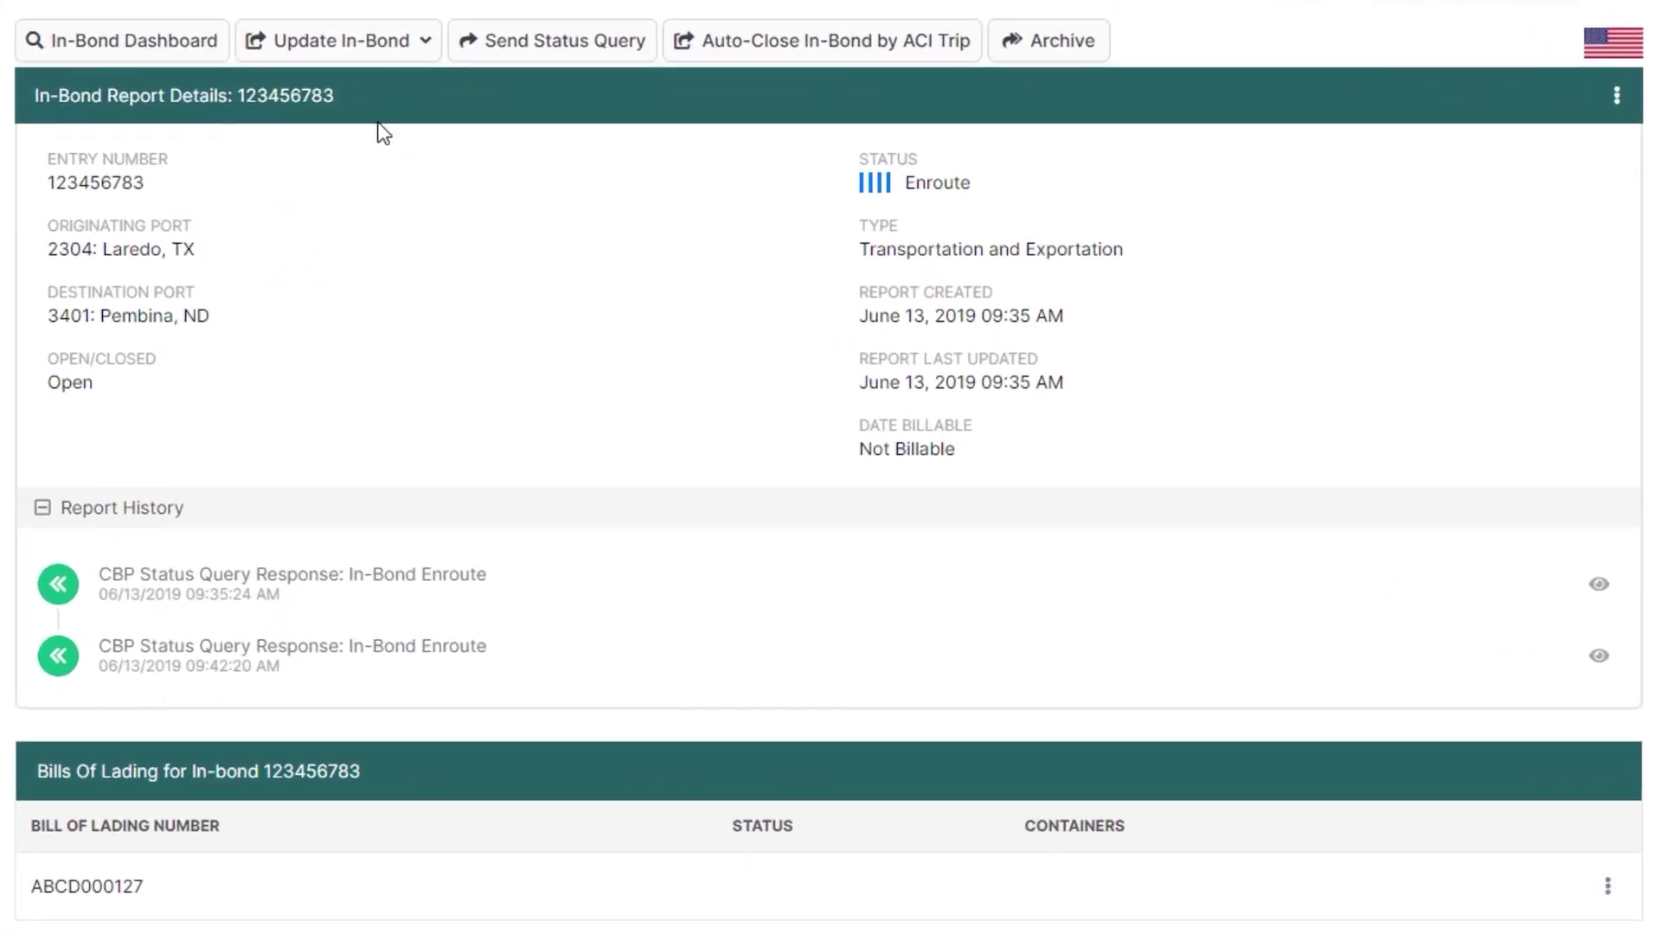
Fill an Arrive Entire In-Bond message with FIRMS code H261 Border Station and 1:00 PM arrival
{"action": "left_click", "coordinate": [342, 40]}
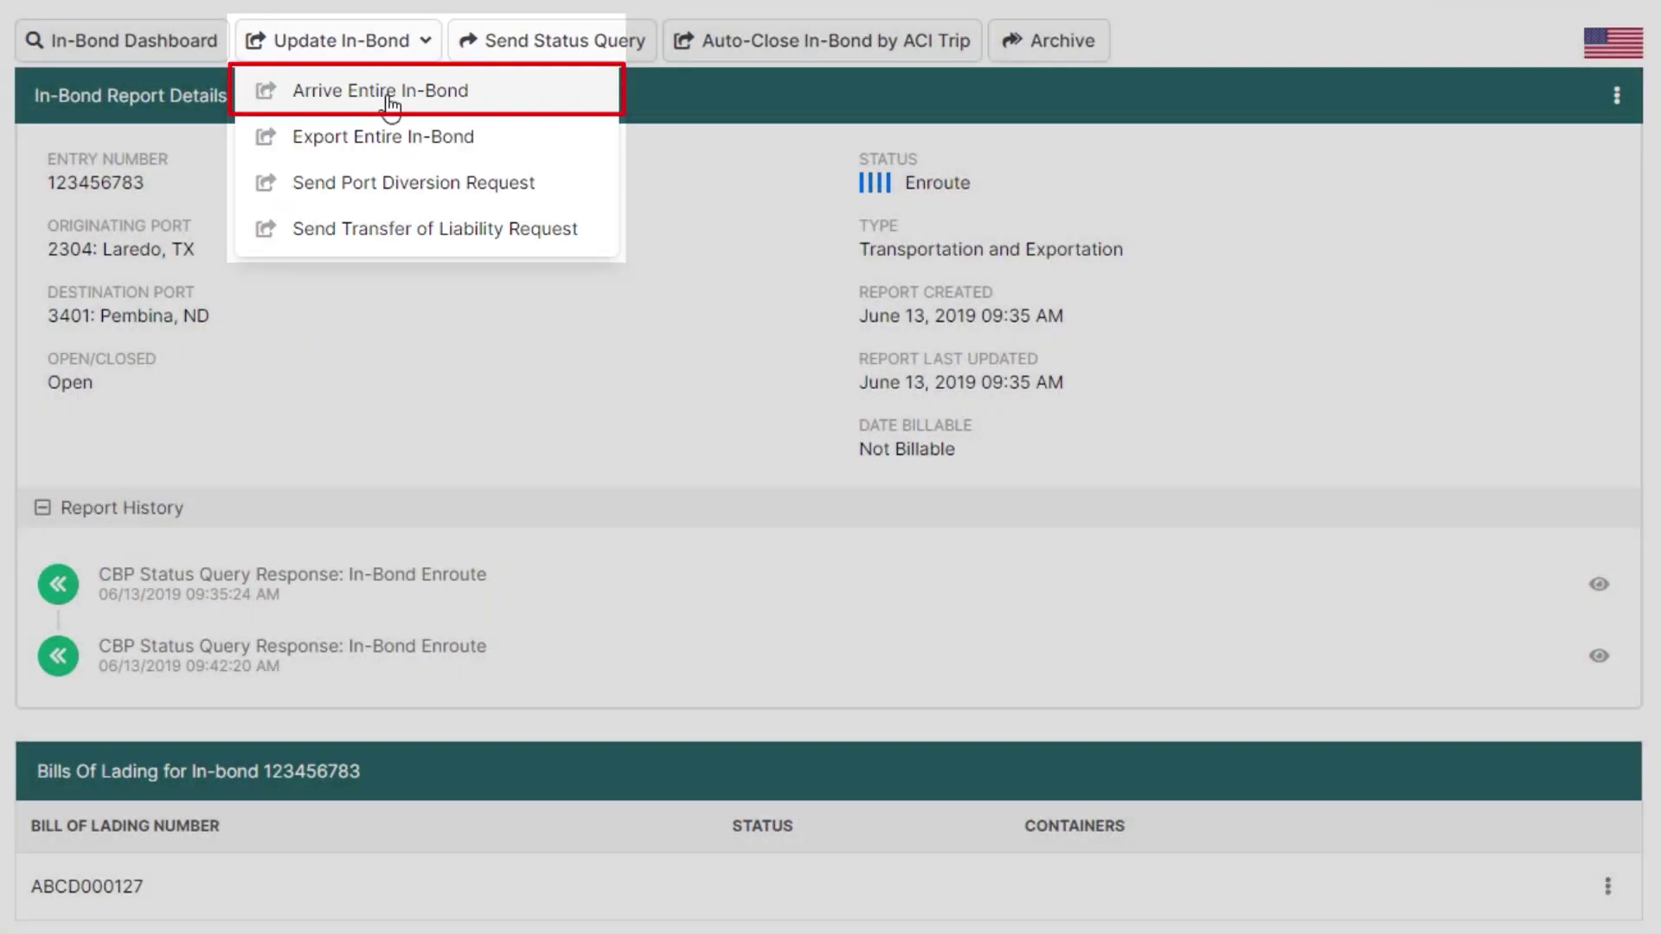
{"action": "left_click", "coordinate": [390, 102]}
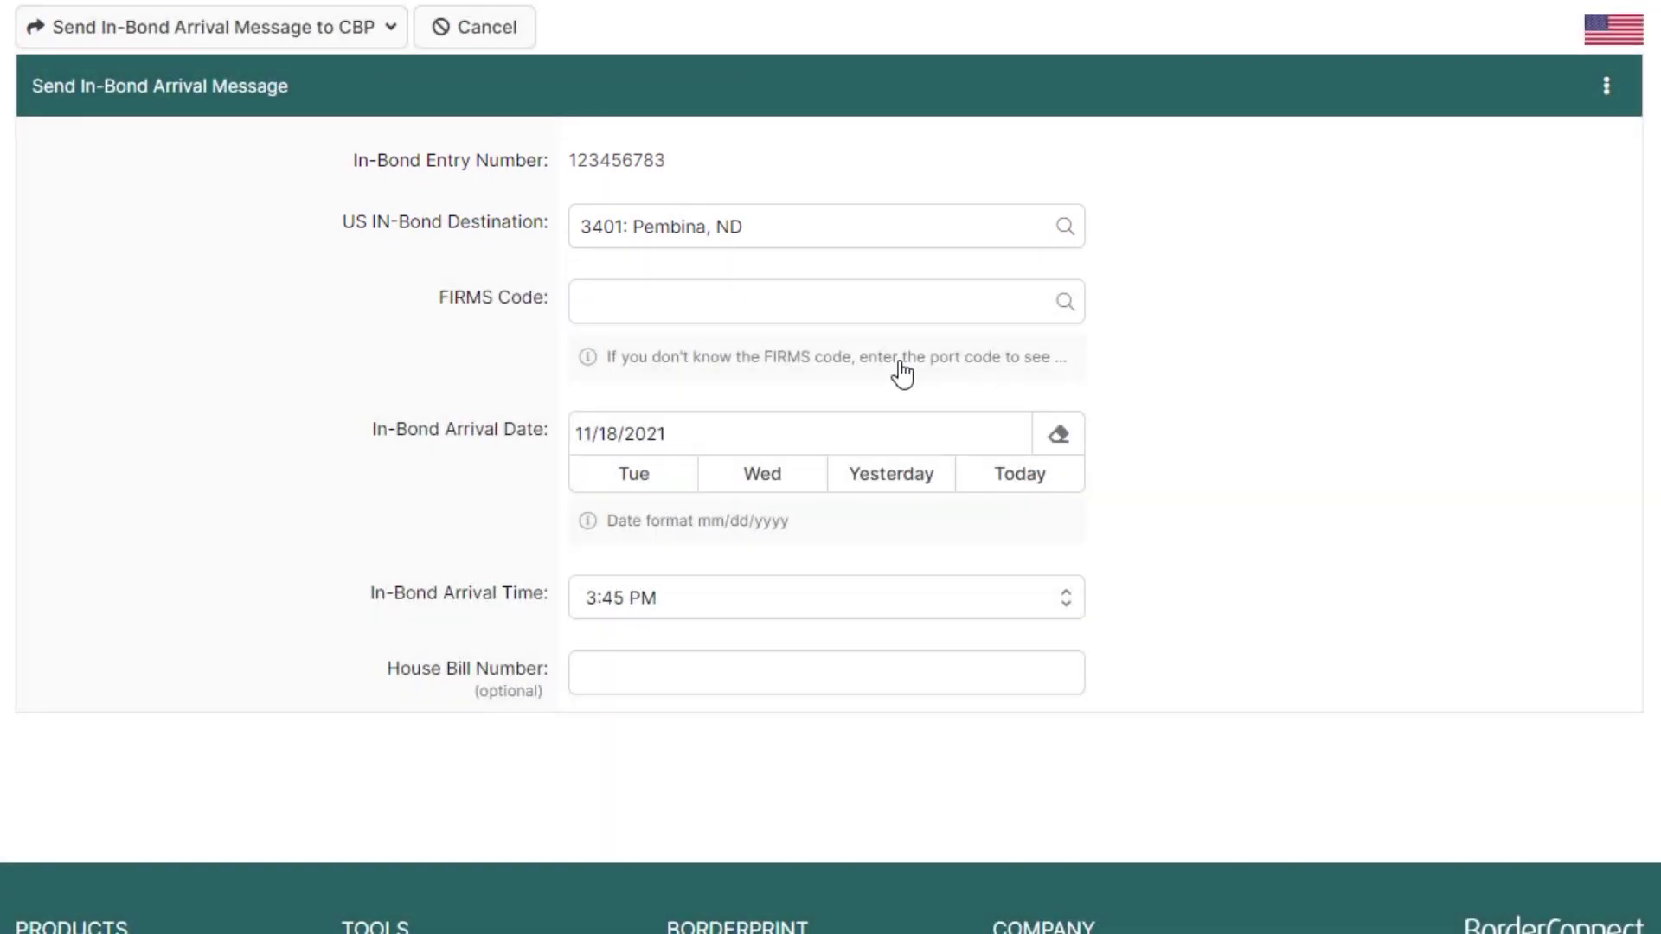
{"action": "left_click", "coordinate": [739, 307]}
{"action": "type", "text": "h261"}
{"action": "left_click", "coordinate": [771, 389]}
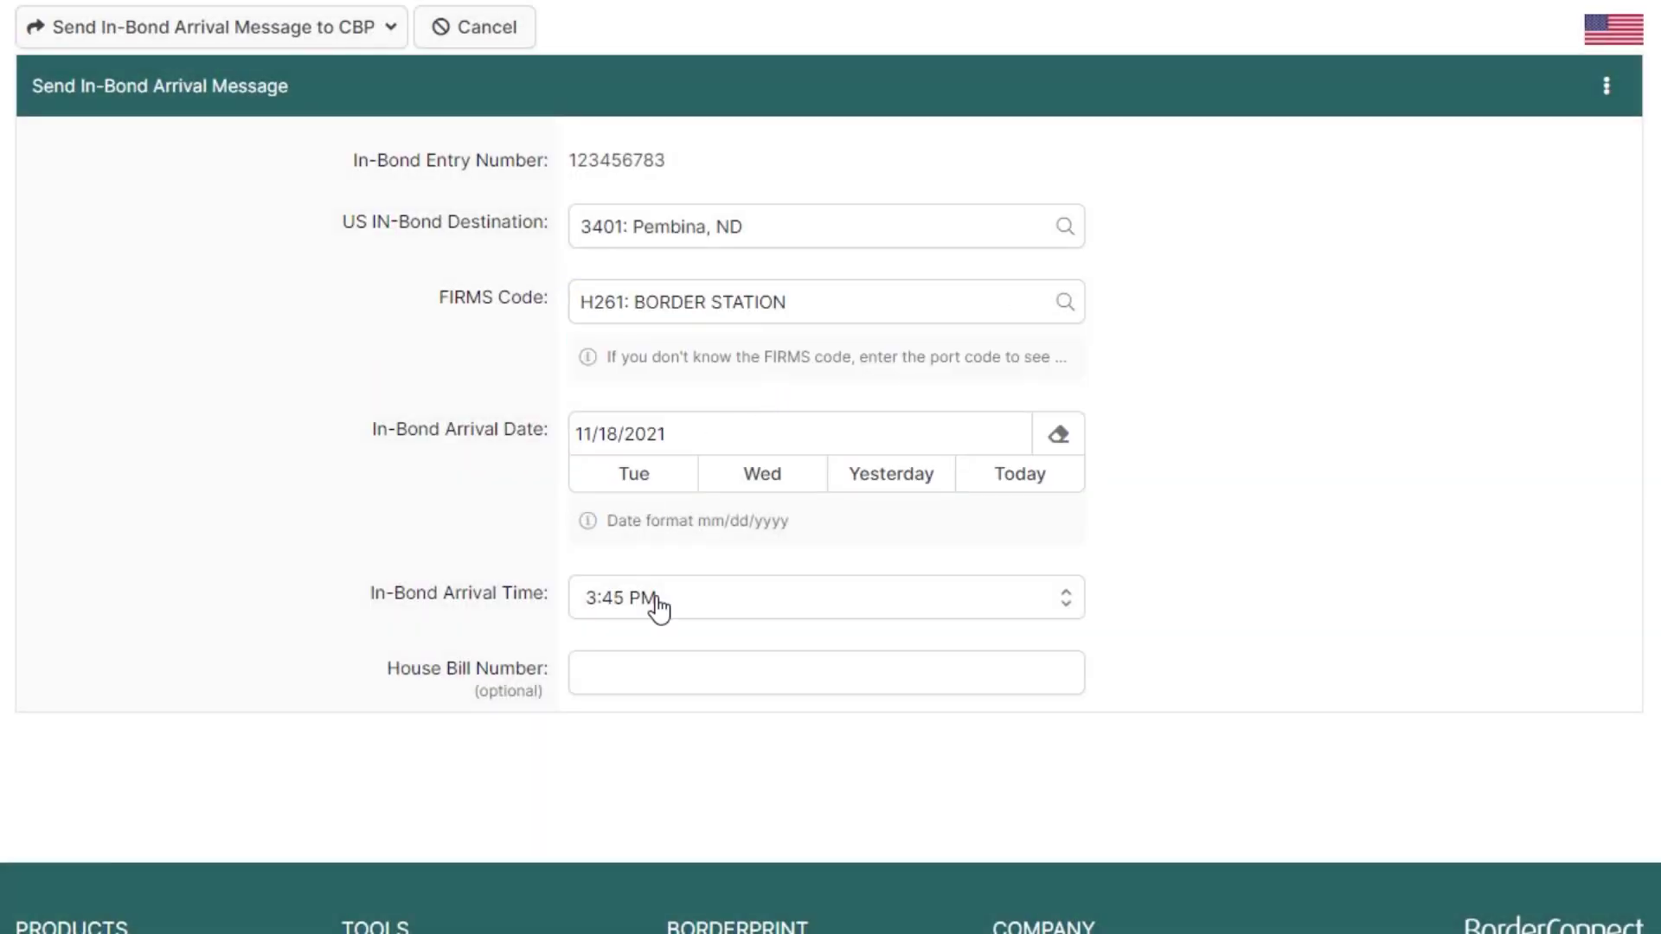
{"action": "left_click", "coordinate": [760, 605]}
{"action": "scroll", "coordinate": [688, 468], "scroll_direction": "up", "scroll_amount": 7}
{"action": "left_click", "coordinate": [677, 403]}
{"action": "left_click", "coordinate": [164, 27]}
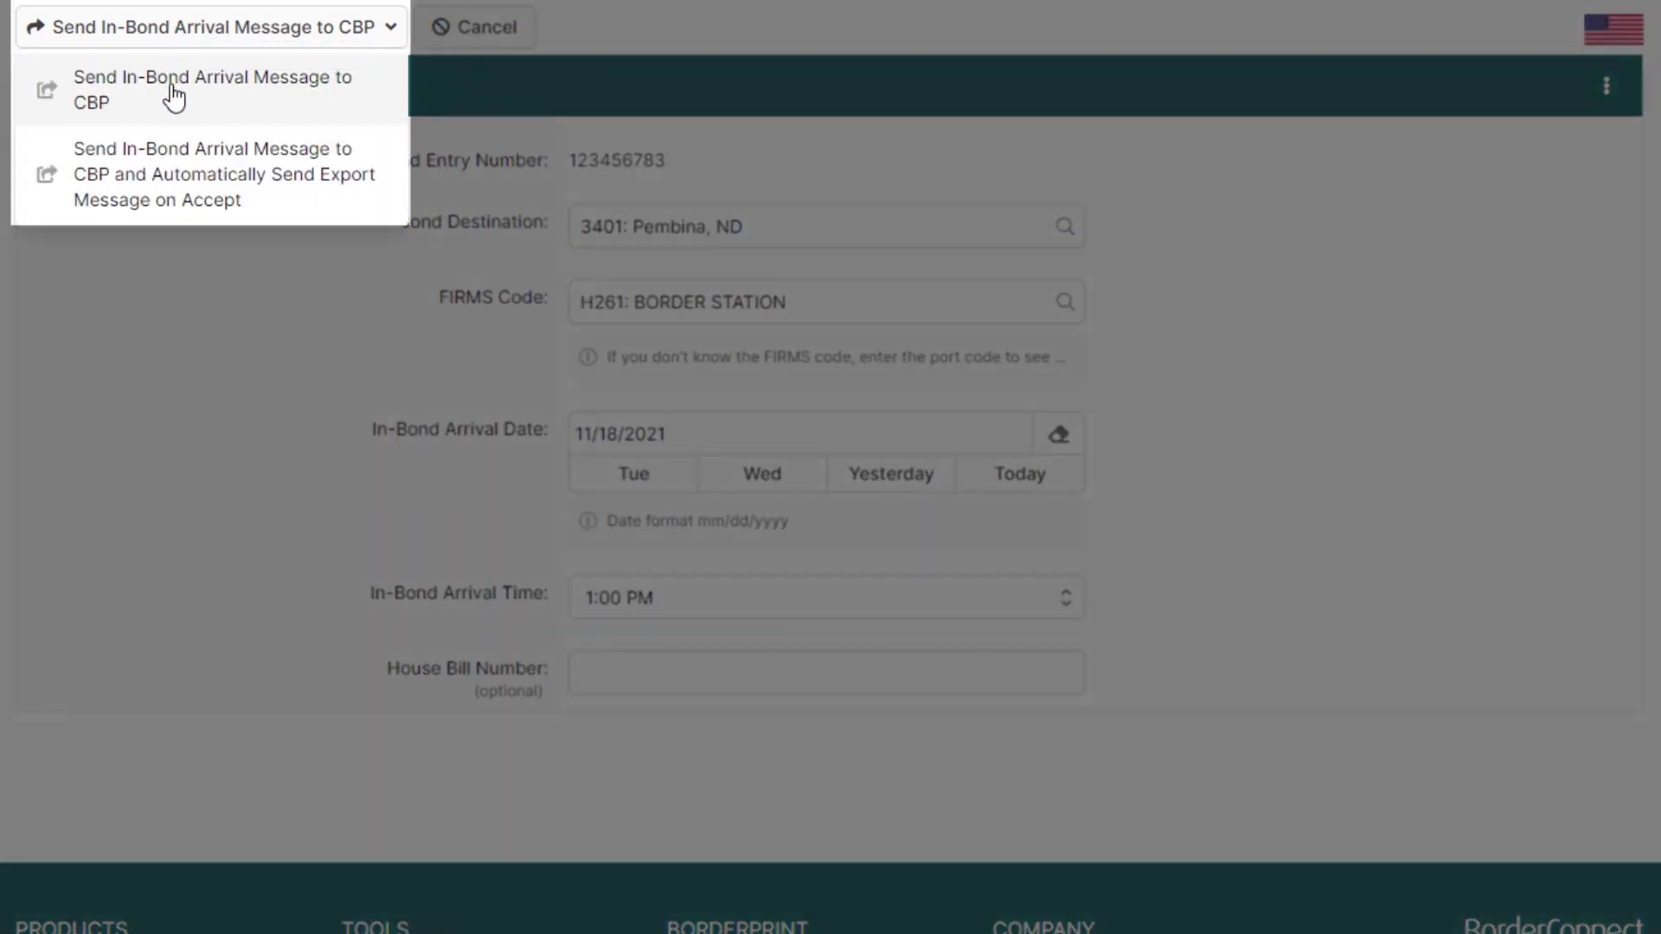